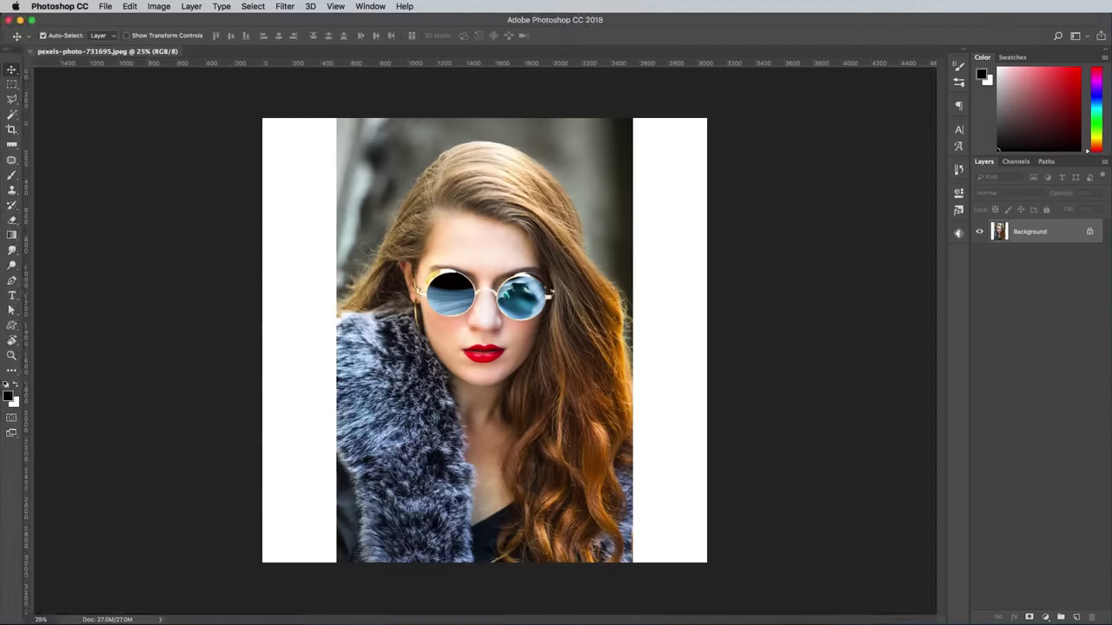
# - Crop the portrait to the photo alone, leaving a 2033 × 3072 px image without white margins
pyautogui.click(12, 129)
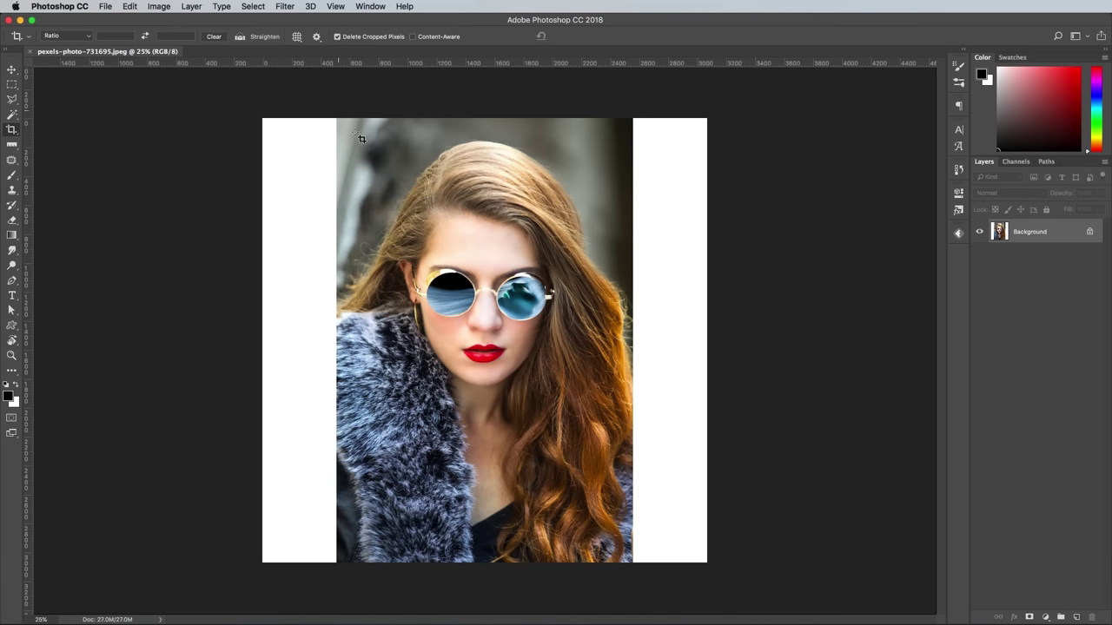
pyautogui.moveTo(361, 139); pyautogui.dragTo(635, 617)
pyautogui.press('Return')
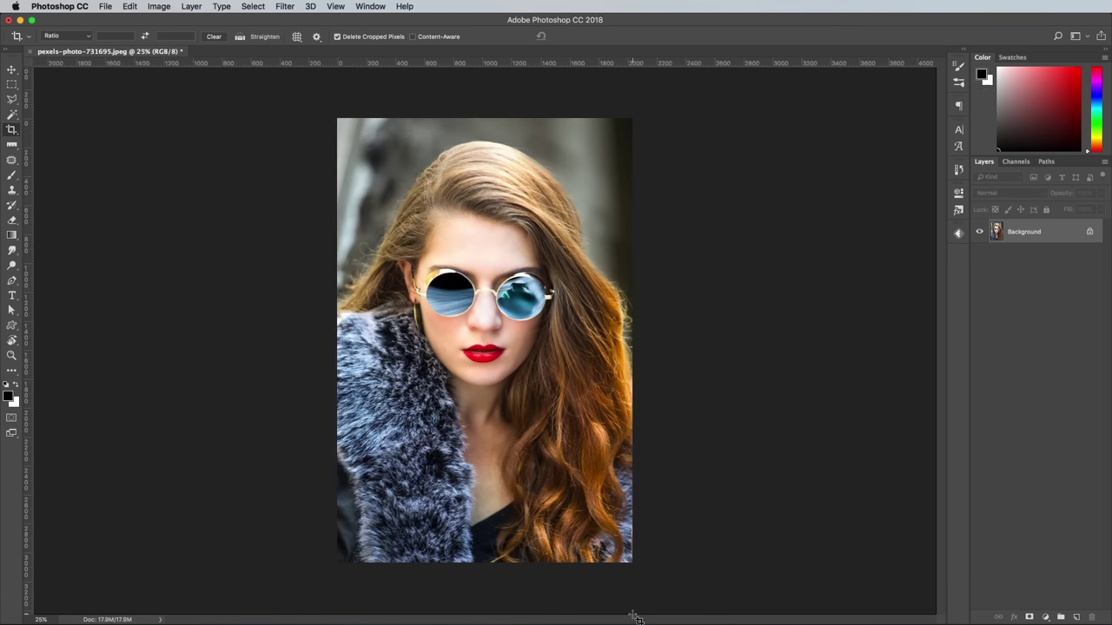
pyautogui.press('super+1')
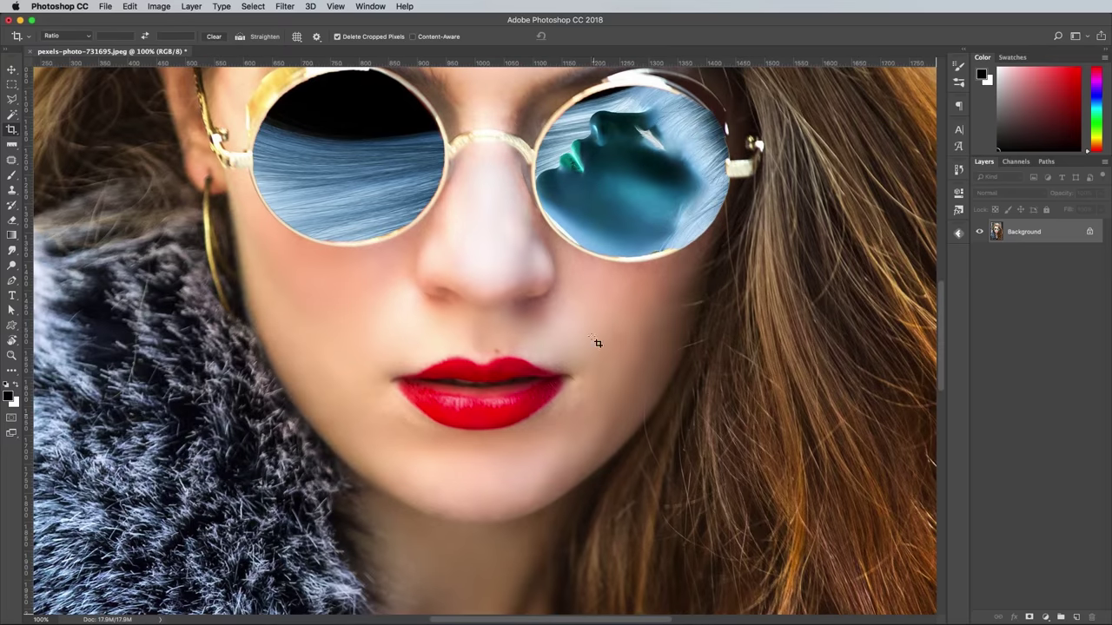
pyautogui.scroll(5, 589, 377)
pyautogui.scroll(-2, 590, 379)
pyautogui.press('super+minus')
pyautogui.press('super+minus')
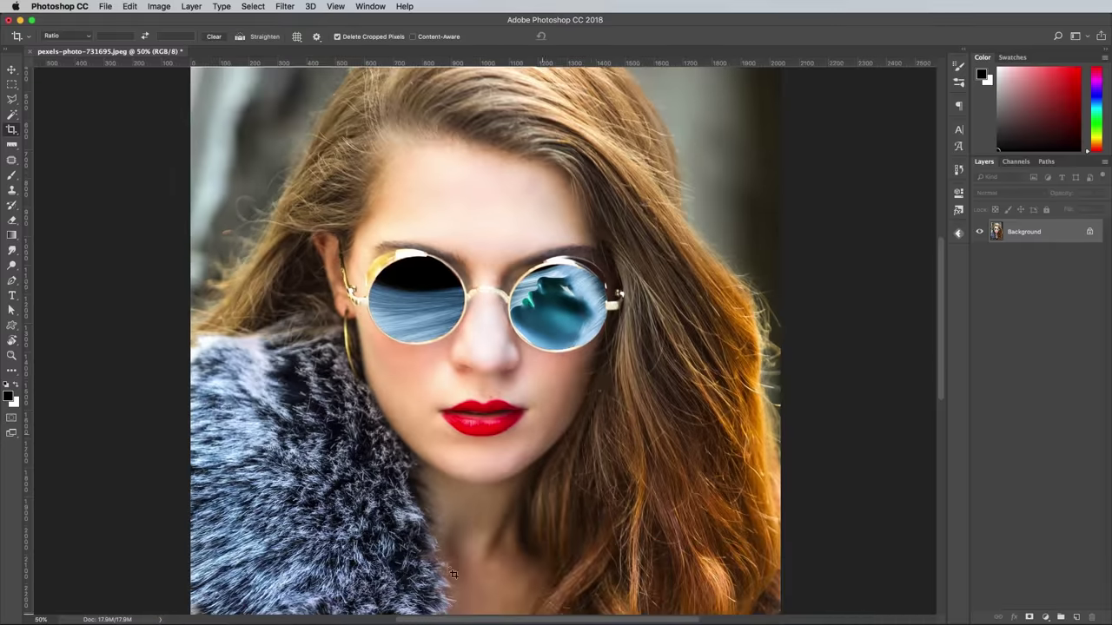
# - Open pexels-photo-933964.jpeg from the desktop in Photoshop
pyautogui.press('F11')
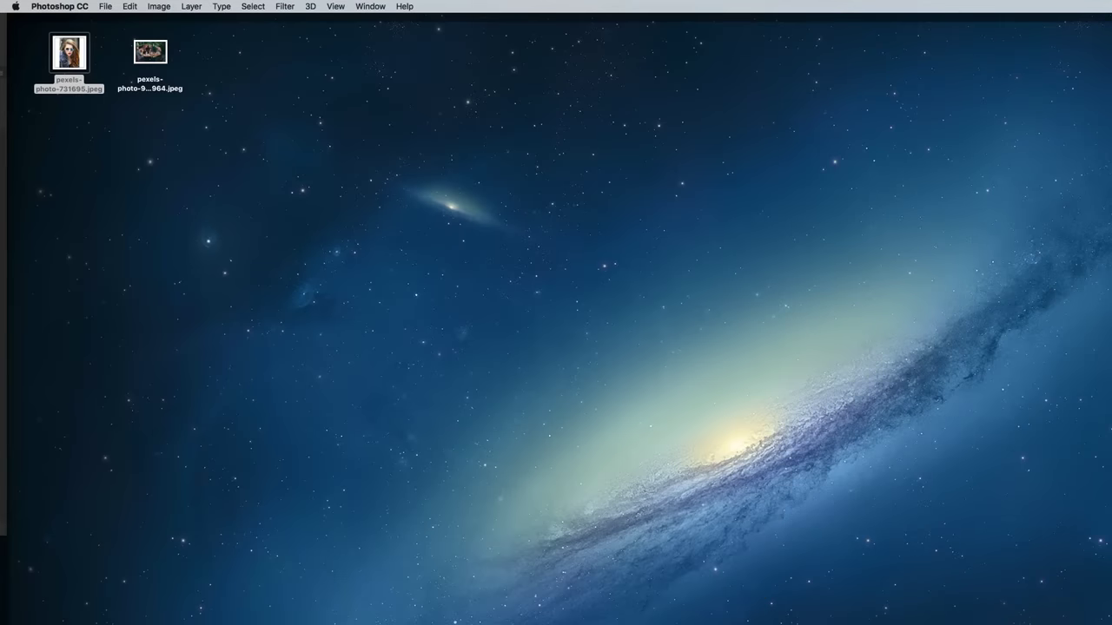
pyautogui.doubleClick(148, 54)
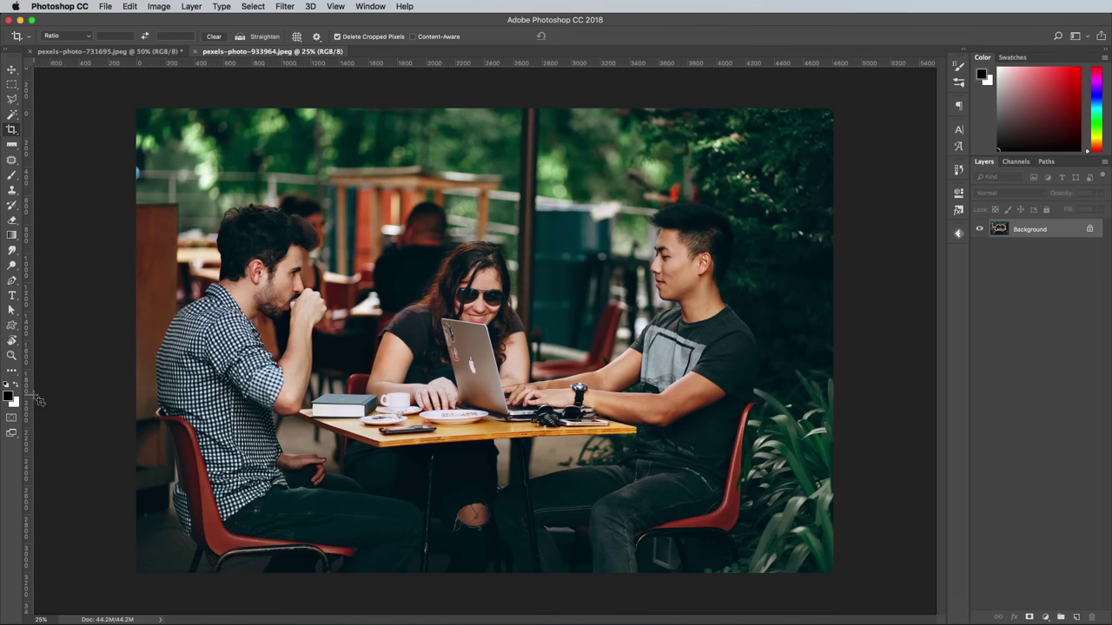
# - Resize the café photo with the Image Size Fit To preset 1024 x 768 px 72 ppi
pyautogui.click(158, 6)
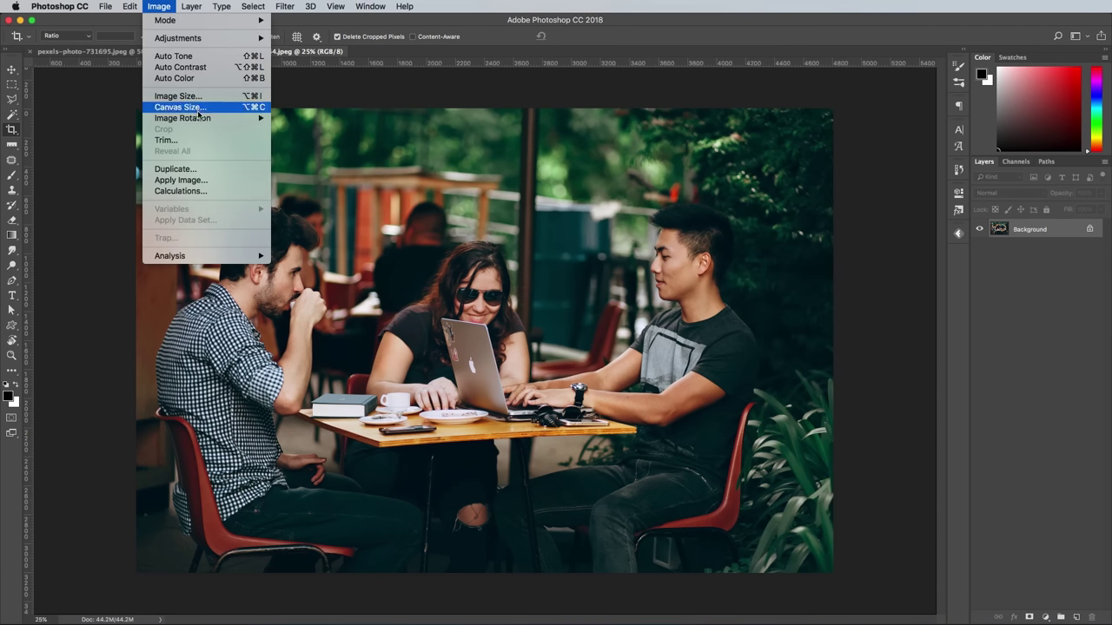
pyautogui.moveTo(204, 119)
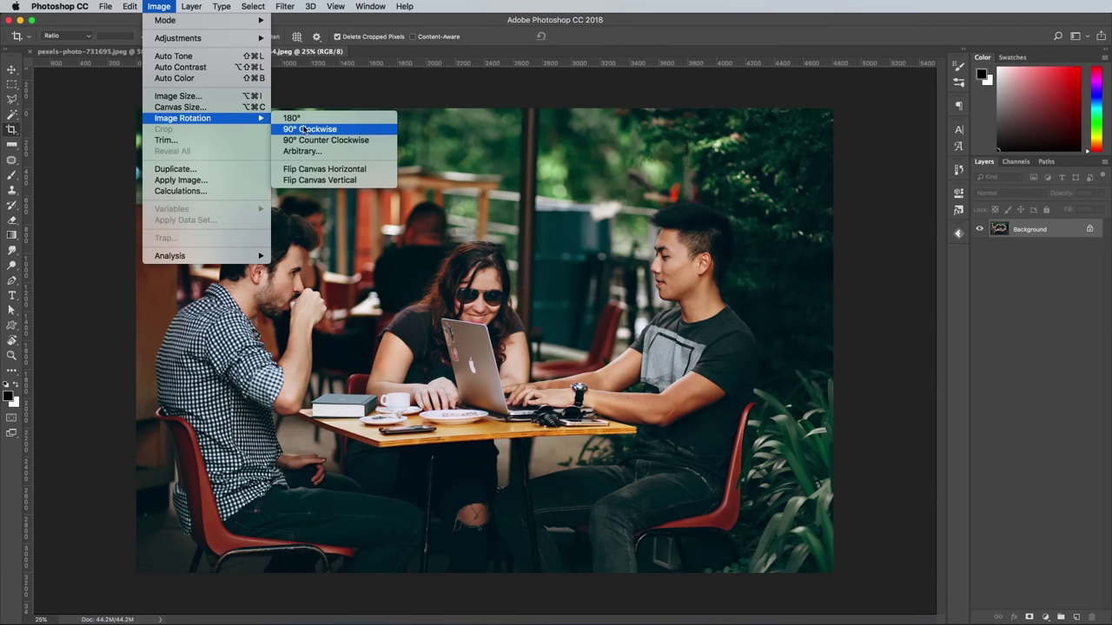
pyautogui.click(180, 96)
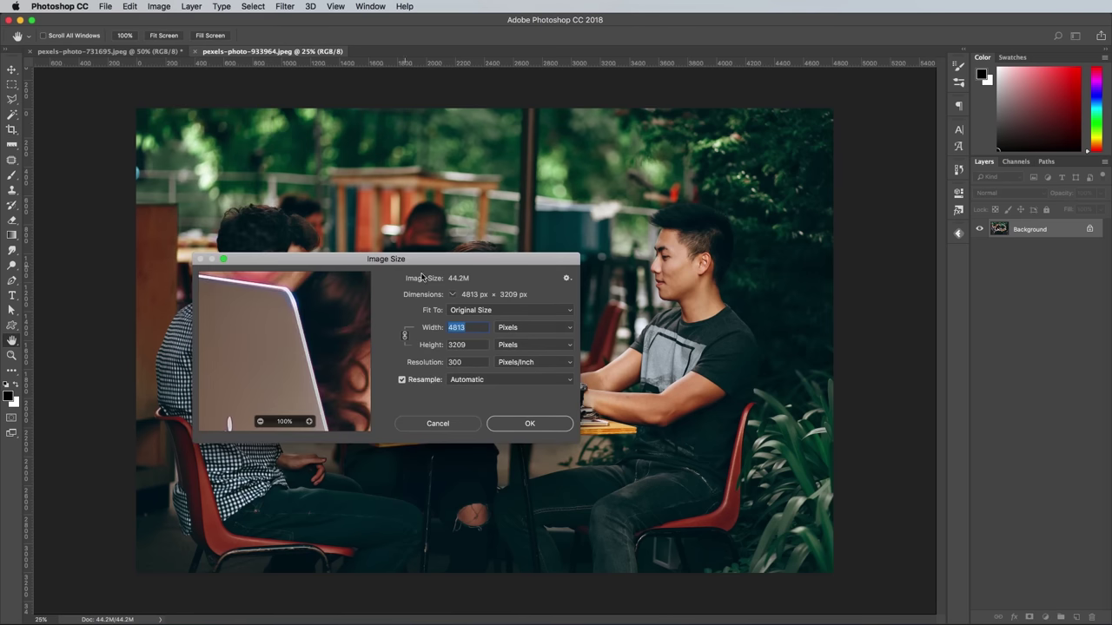
pyautogui.click(474, 310)
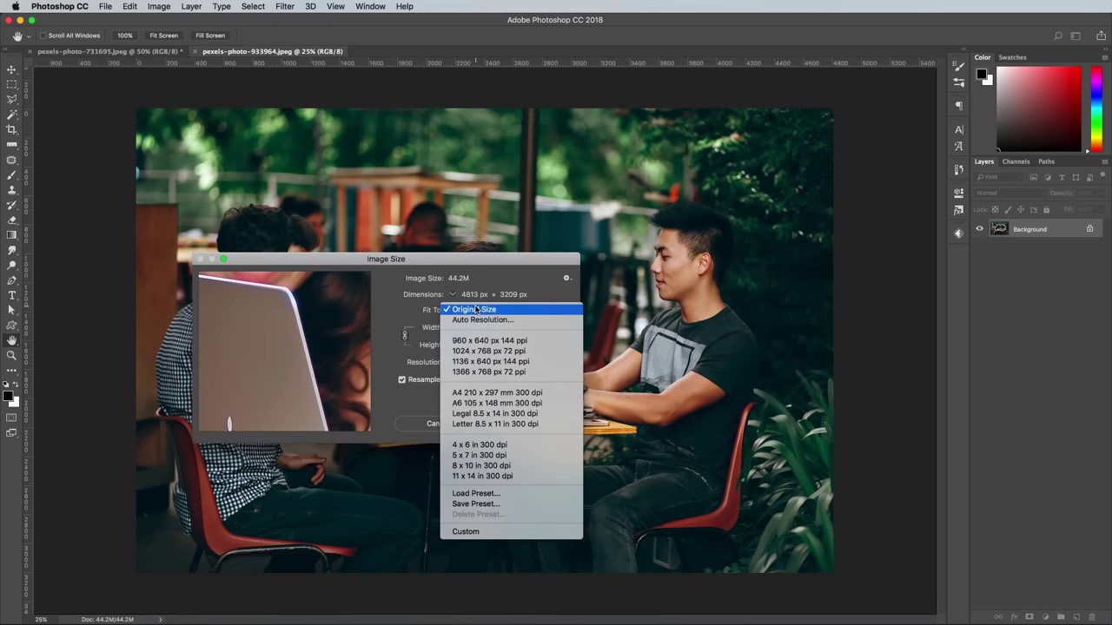
pyautogui.click(490, 351)
pyautogui.click(529, 426)
pyautogui.press('c')
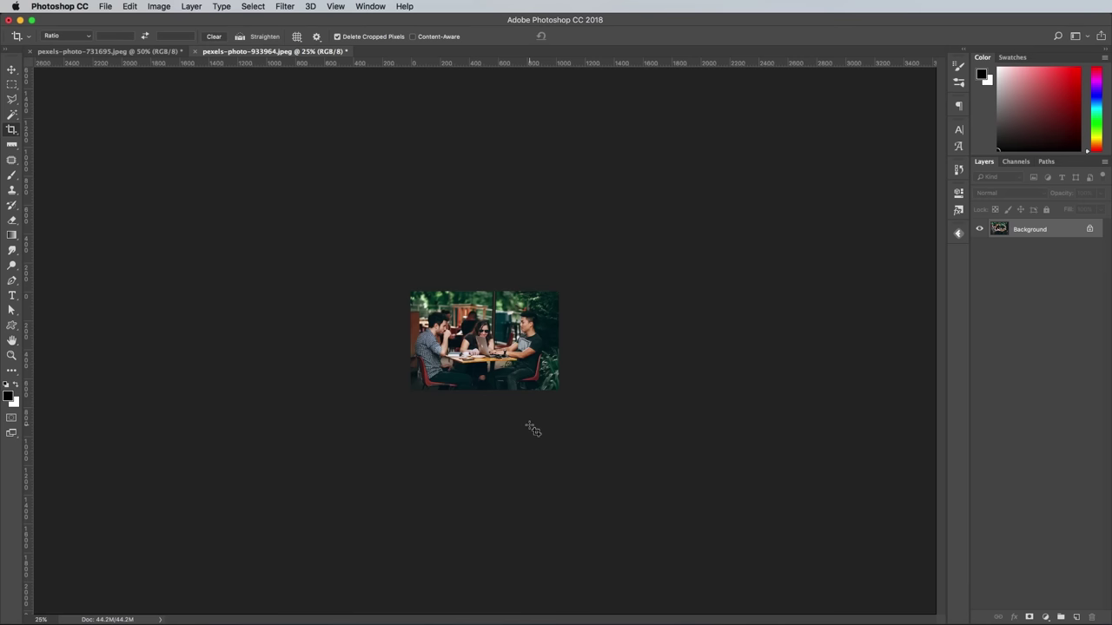
pyautogui.press('super+1')
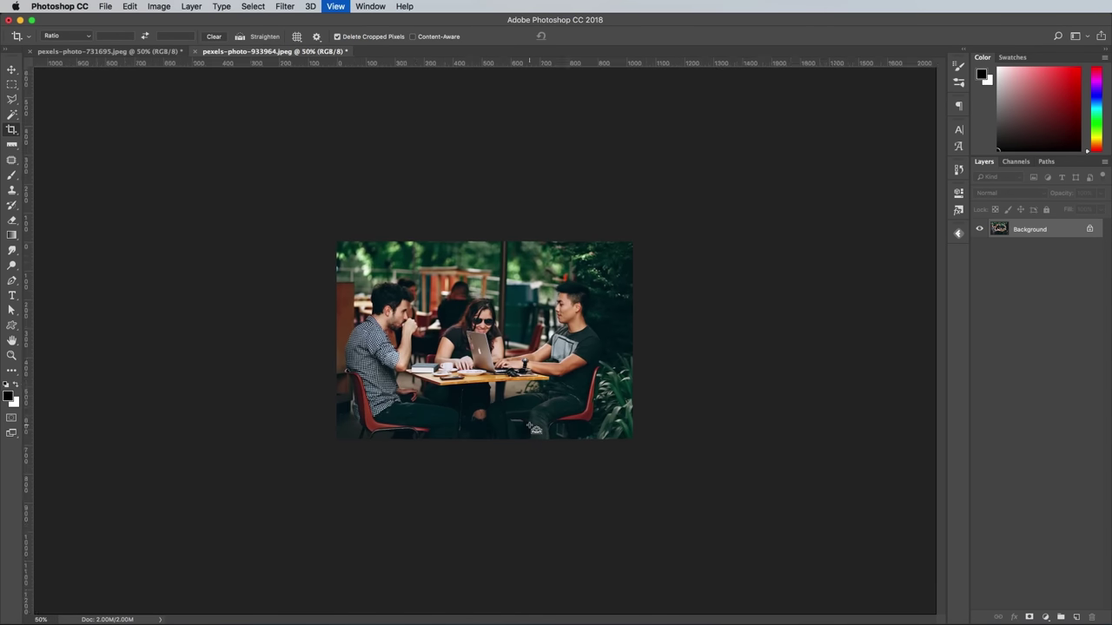
pyautogui.press('super+plus')
pyautogui.press('super+minus')
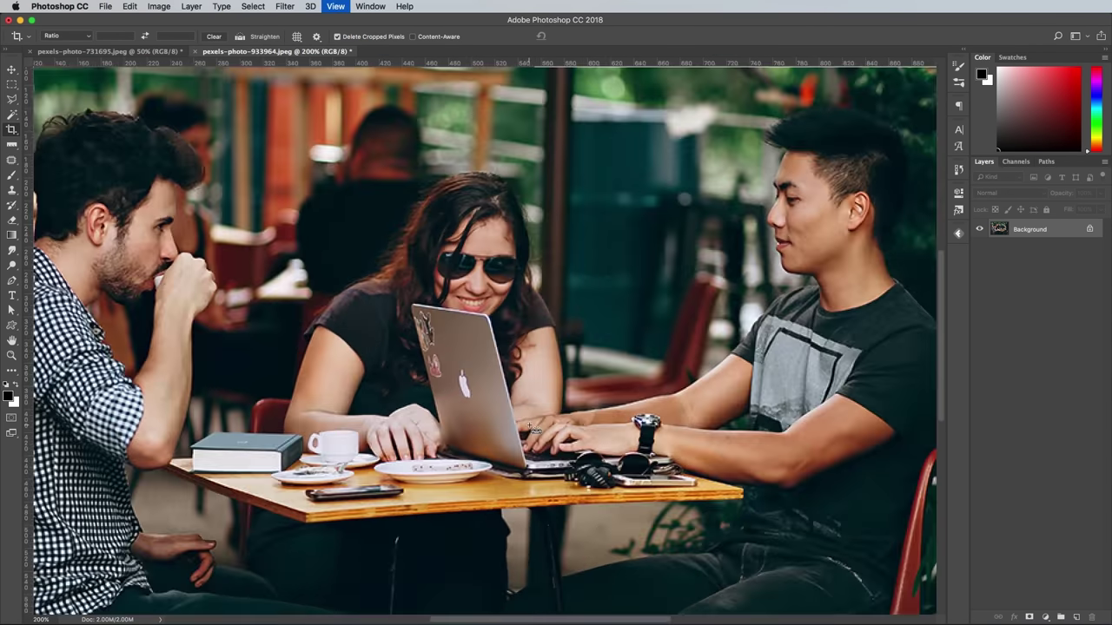
# - Apply the Wind filter with Stagger method from the Left, then repeat it twice more
pyautogui.click(280, 6)
pyautogui.moveTo(365, 221)
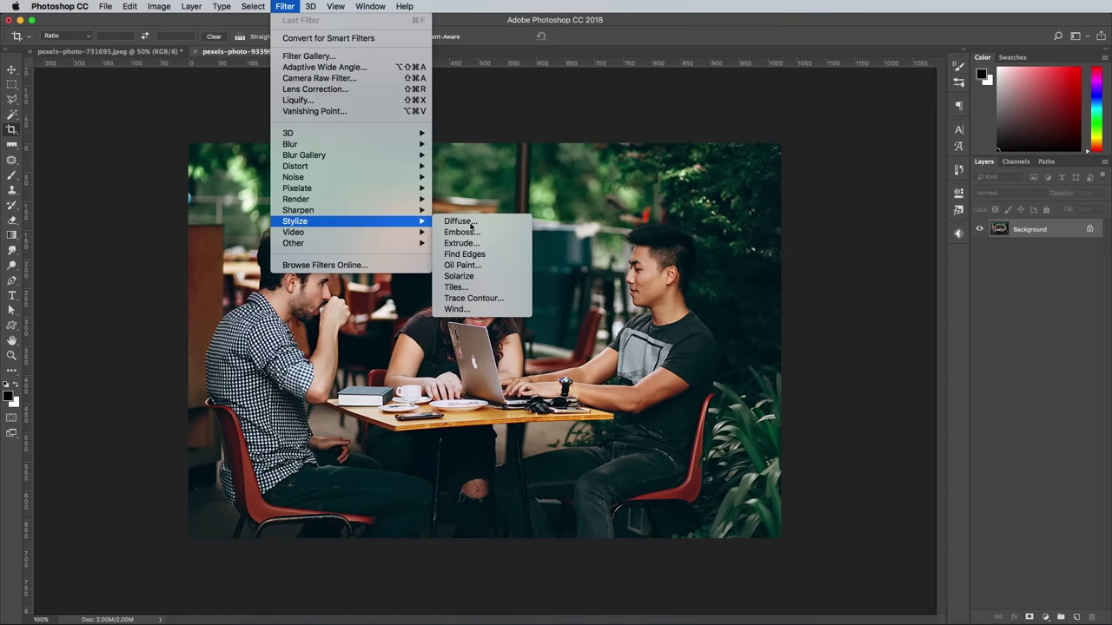
pyautogui.click(499, 306)
pyautogui.moveTo(941, 346); pyautogui.dragTo(735, 236)
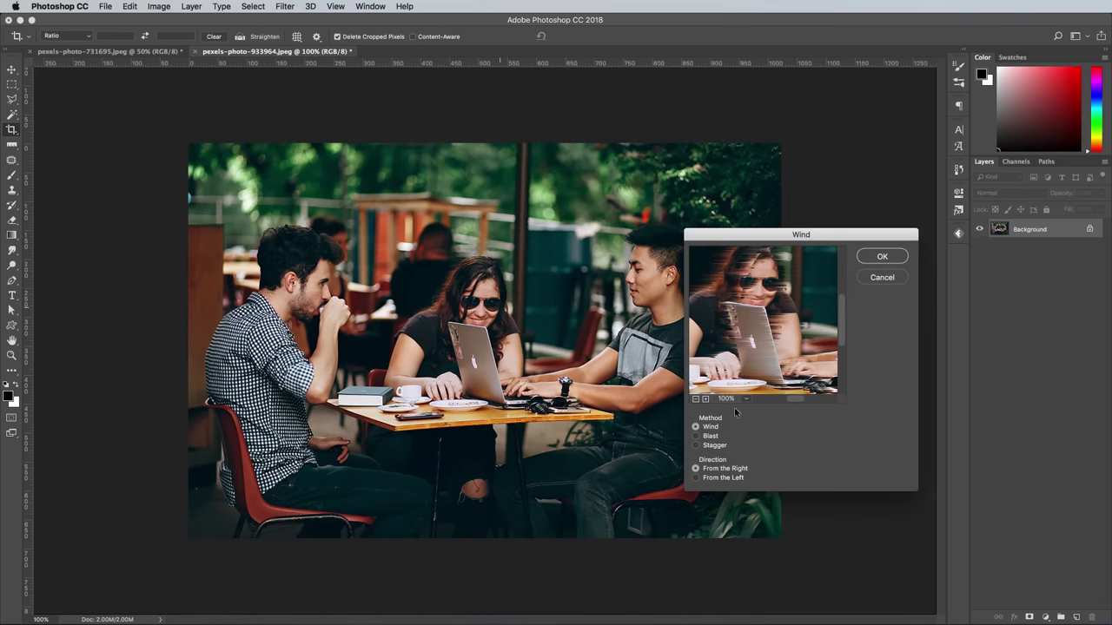
pyautogui.click(724, 447)
pyautogui.click(720, 481)
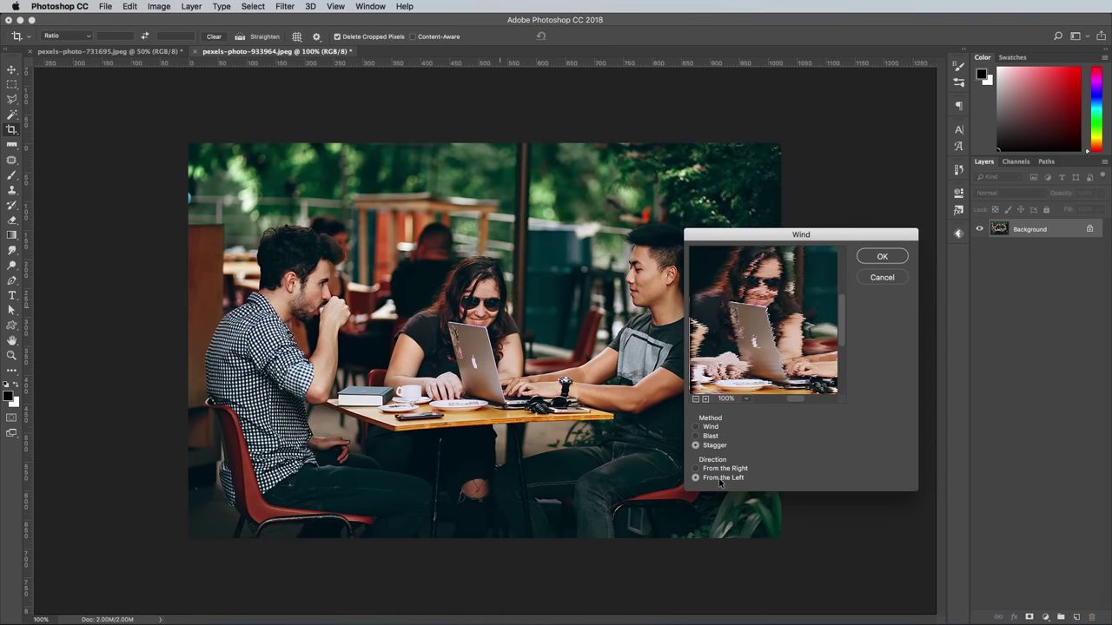
pyautogui.click(867, 258)
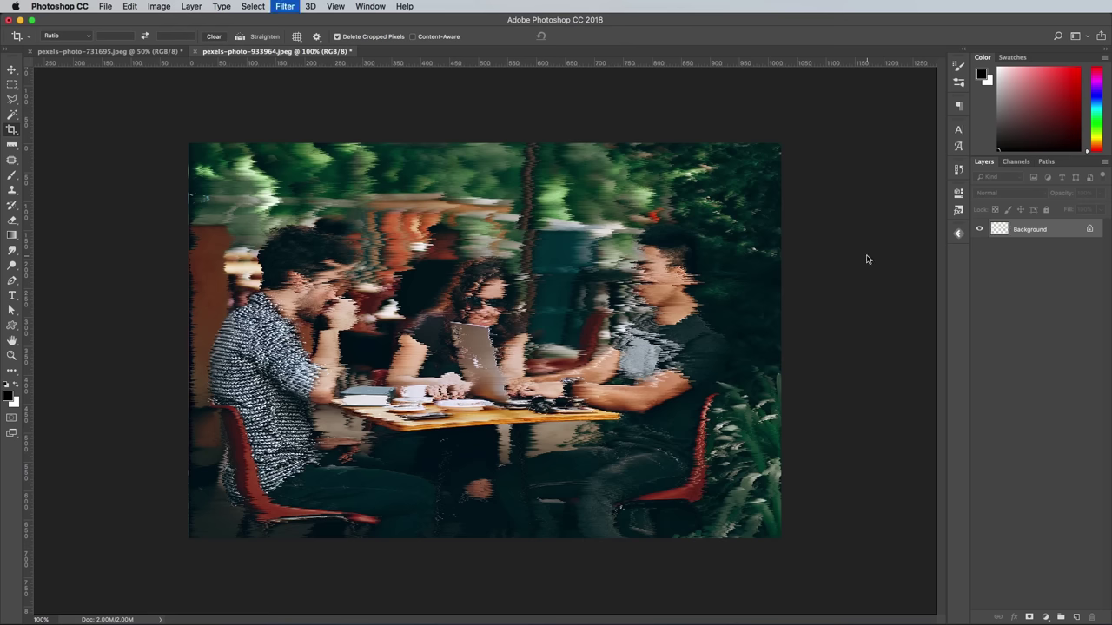
pyautogui.press('super+f')
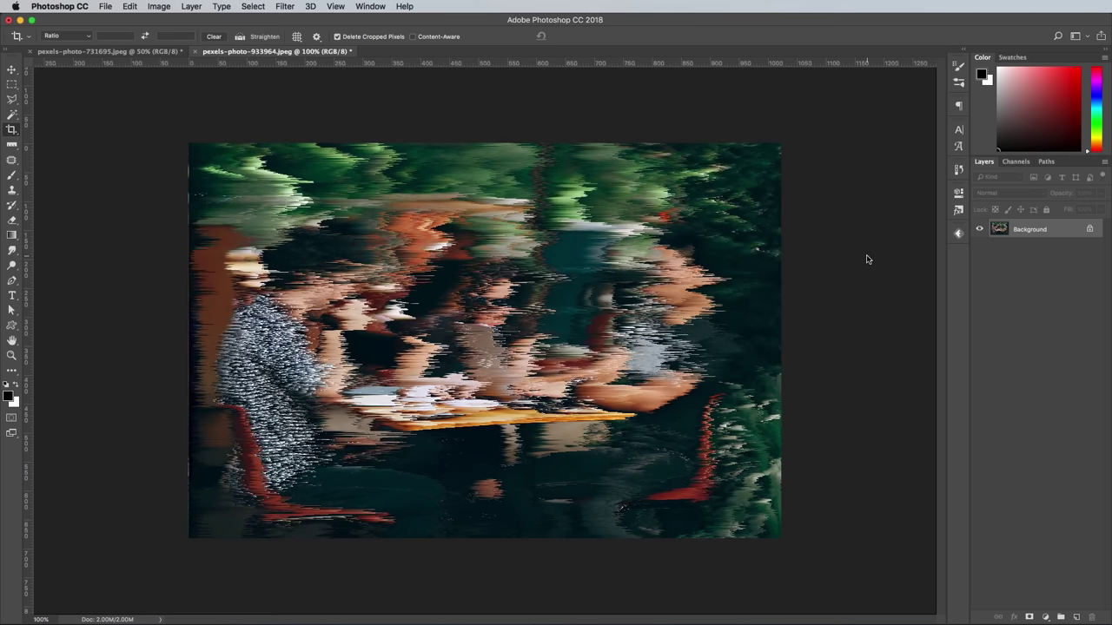
pyautogui.press('super+f')
pyautogui.press('super+f')
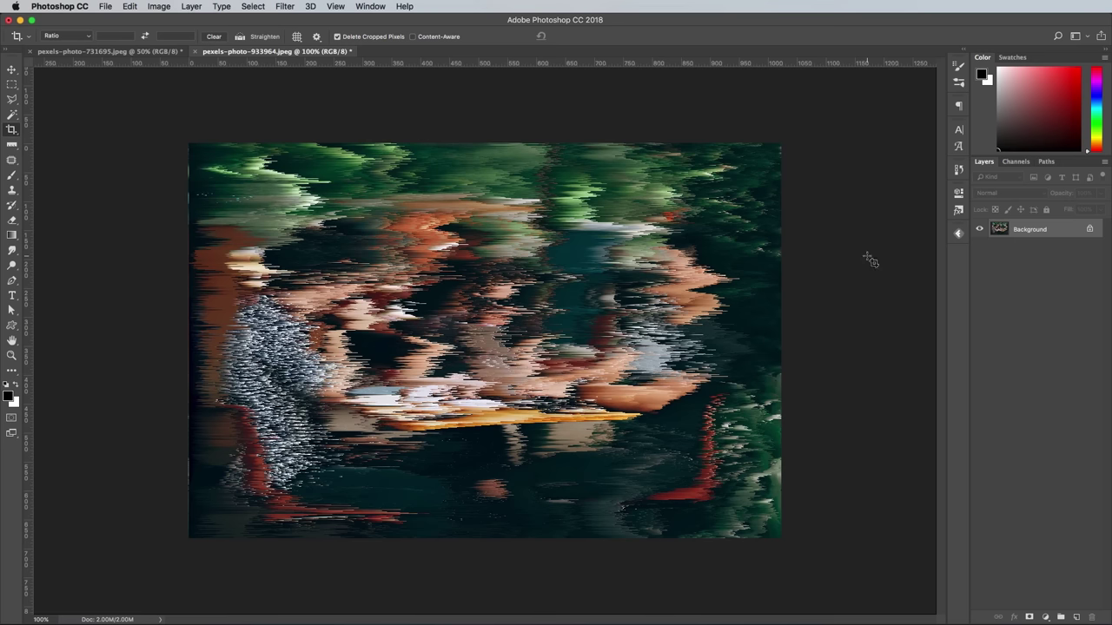
# - Select all of the glitched café image and copy it
pyautogui.click(259, 6)
pyautogui.click(260, 24)
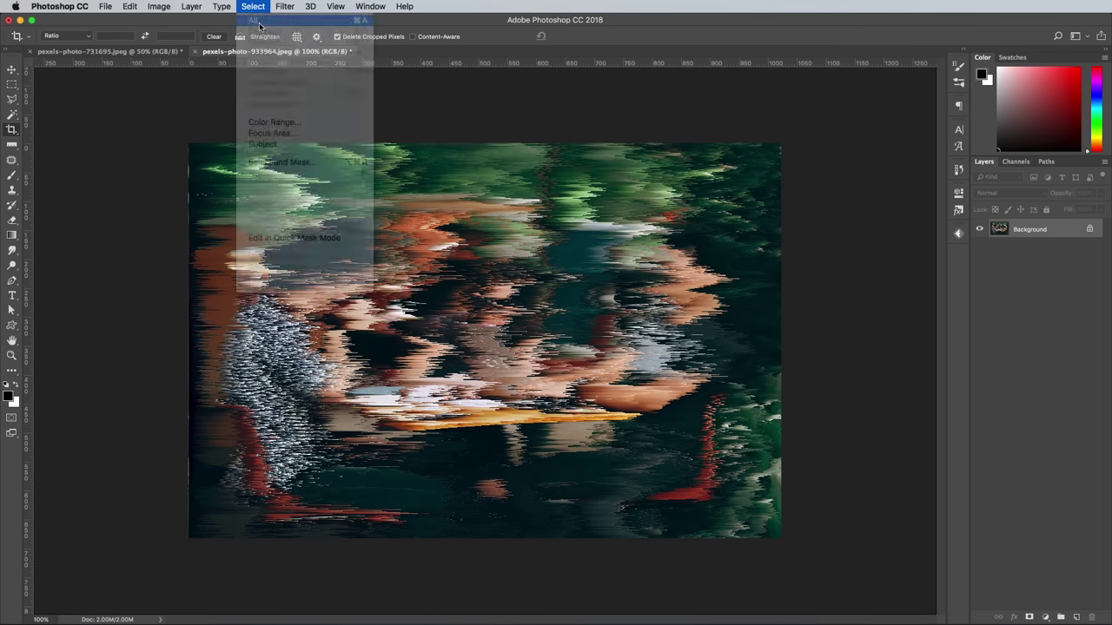
pyautogui.click(130, 6)
pyautogui.click(151, 89)
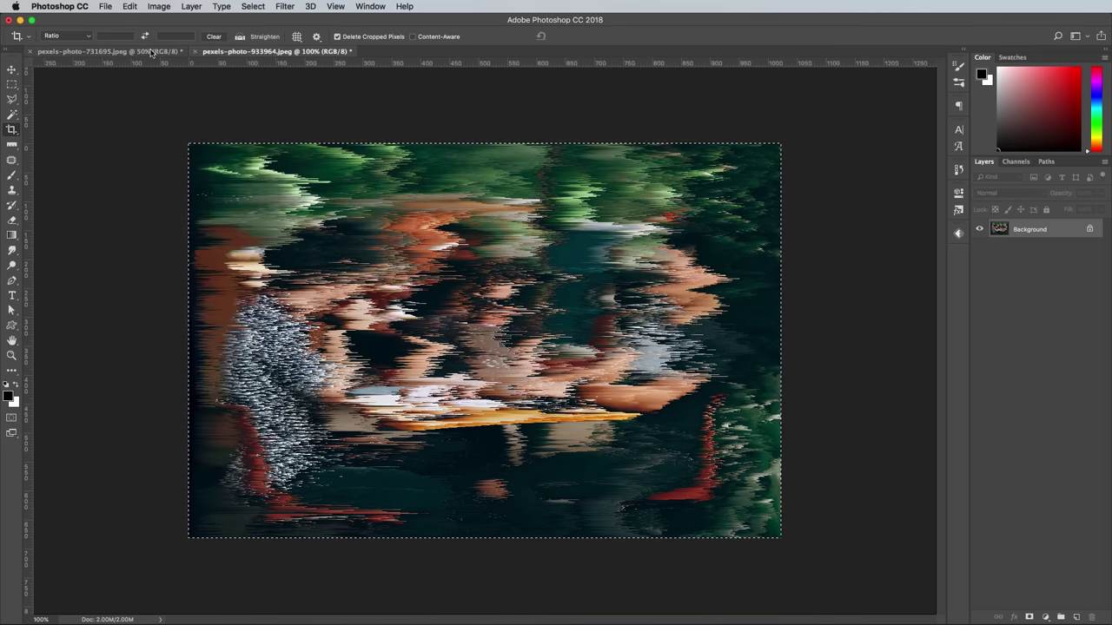
# - Resize the sunglasses portrait to a height of 2048 px in Image Size
pyautogui.click(134, 53)
pyautogui.press('super+v')
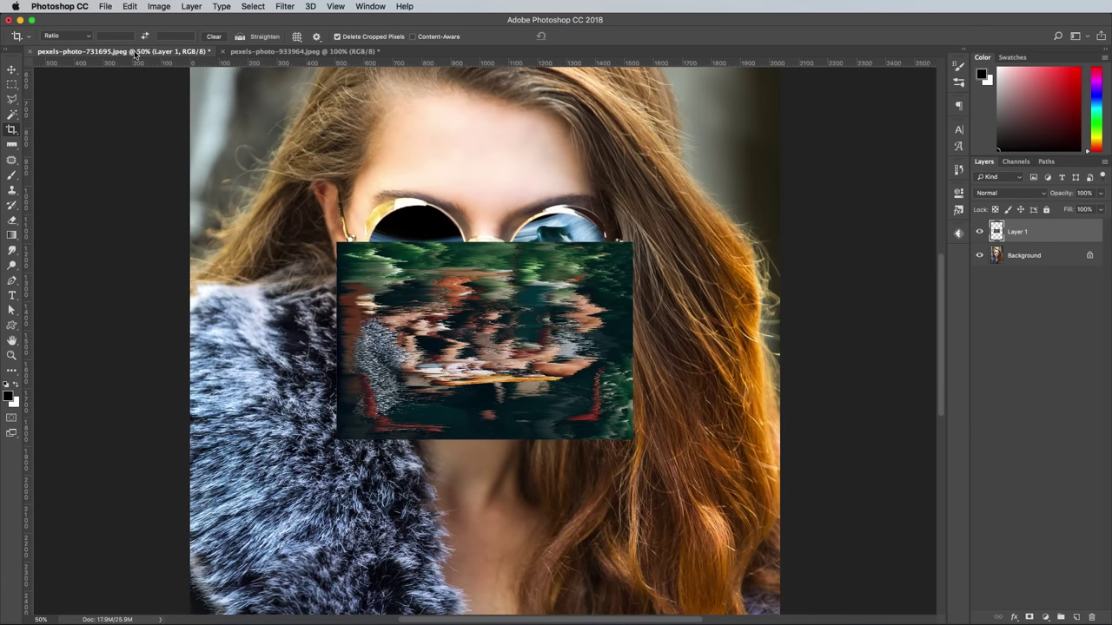
pyautogui.press('super+z')
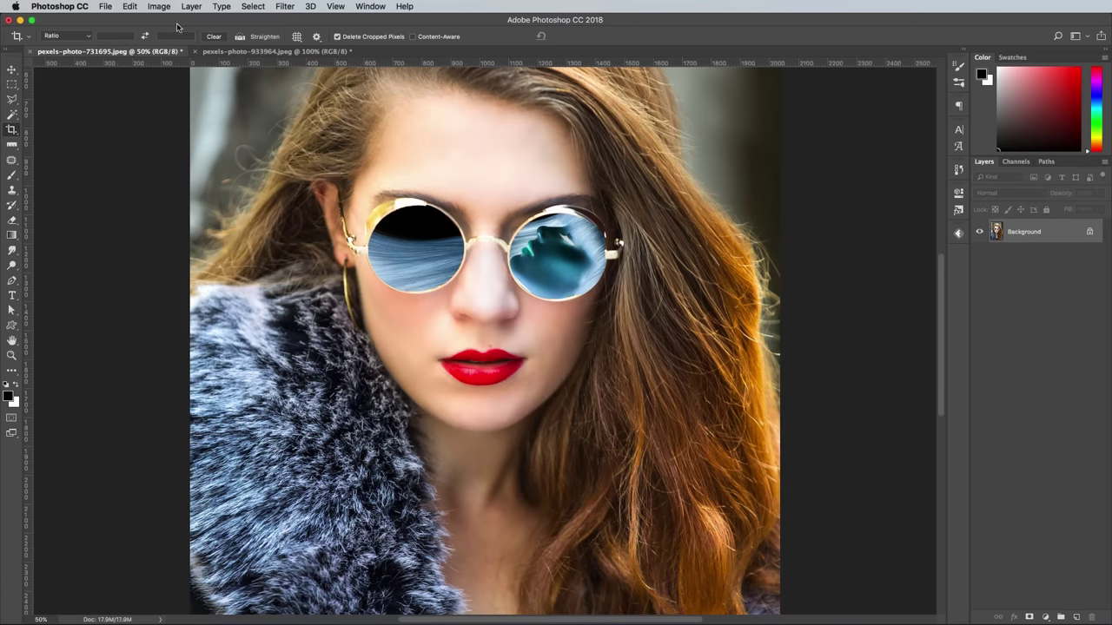
pyautogui.click(159, 7)
pyautogui.click(174, 95)
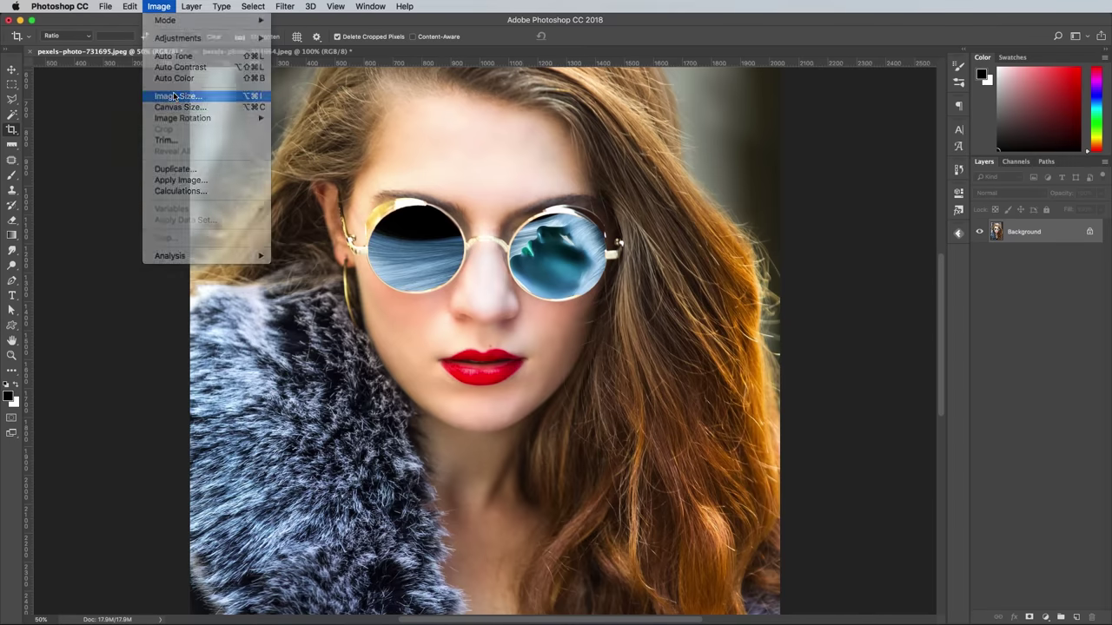
pyautogui.press('Tab')
pyautogui.write('2048')
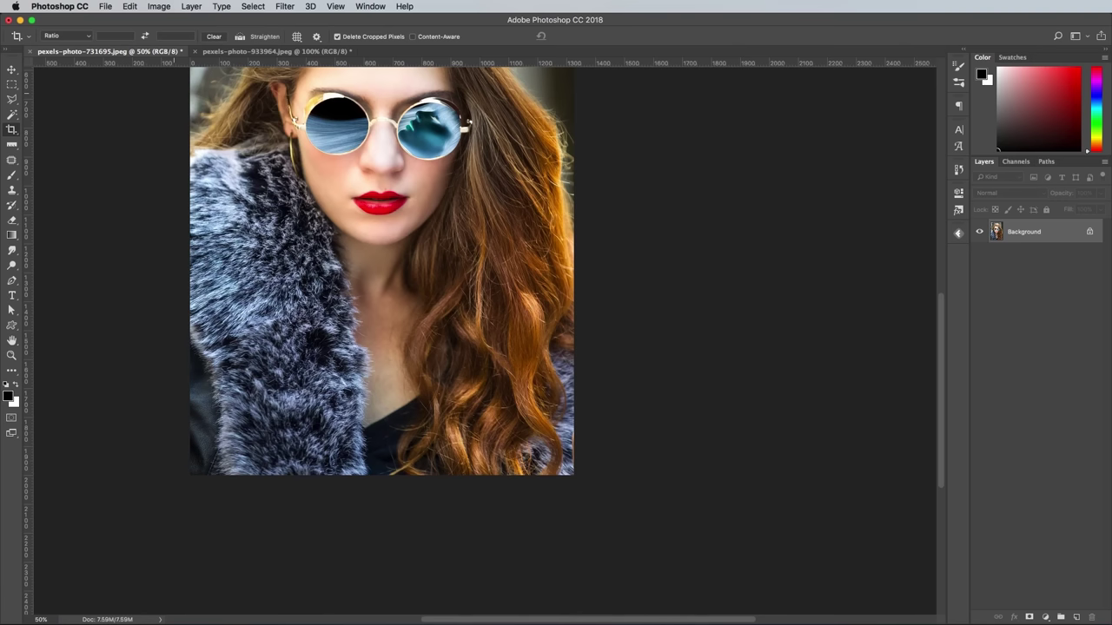
# - Paste the glitch image as Layer 1, rotate it 90° and position it over the face
pyautogui.press('super+0')
pyautogui.press('super+v')
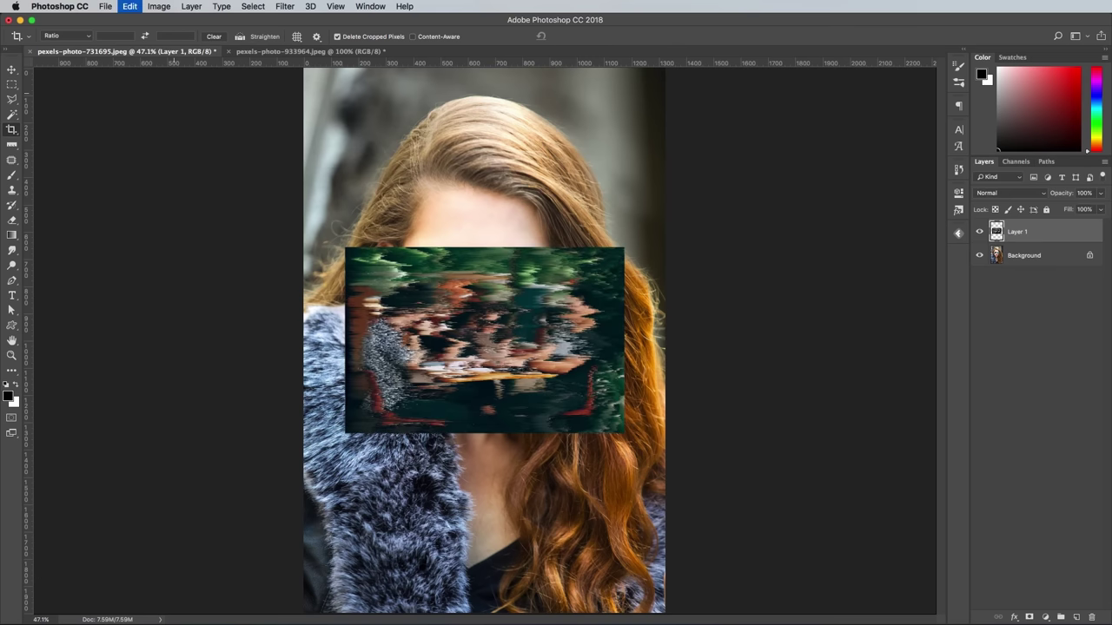
pyautogui.press('super+t')
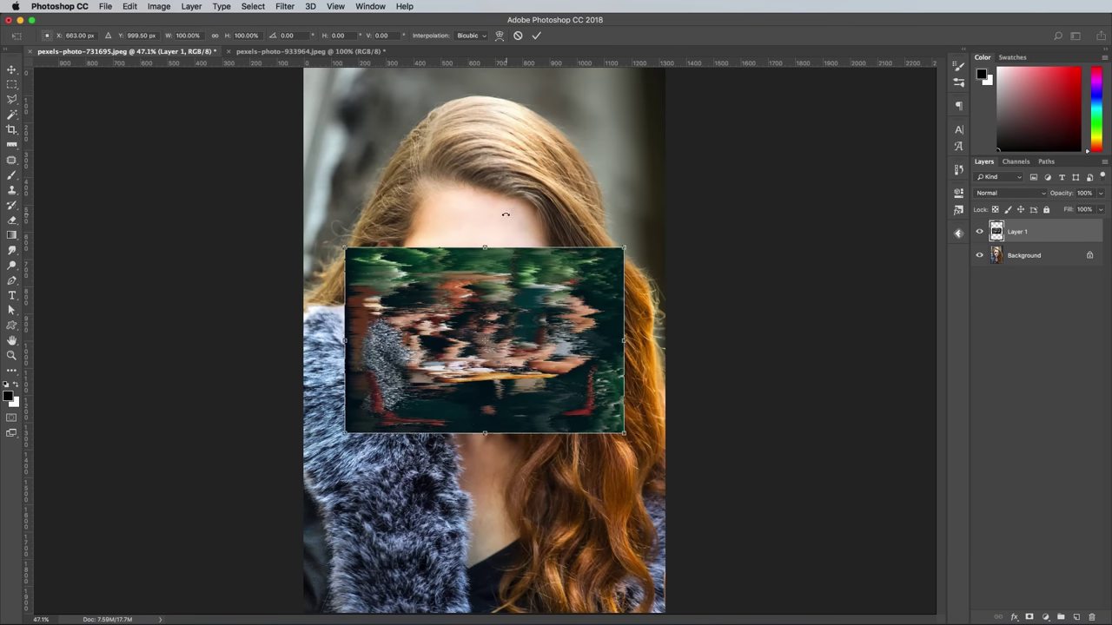
pyautogui.moveTo(506, 215); pyautogui.dragTo(596, 371)
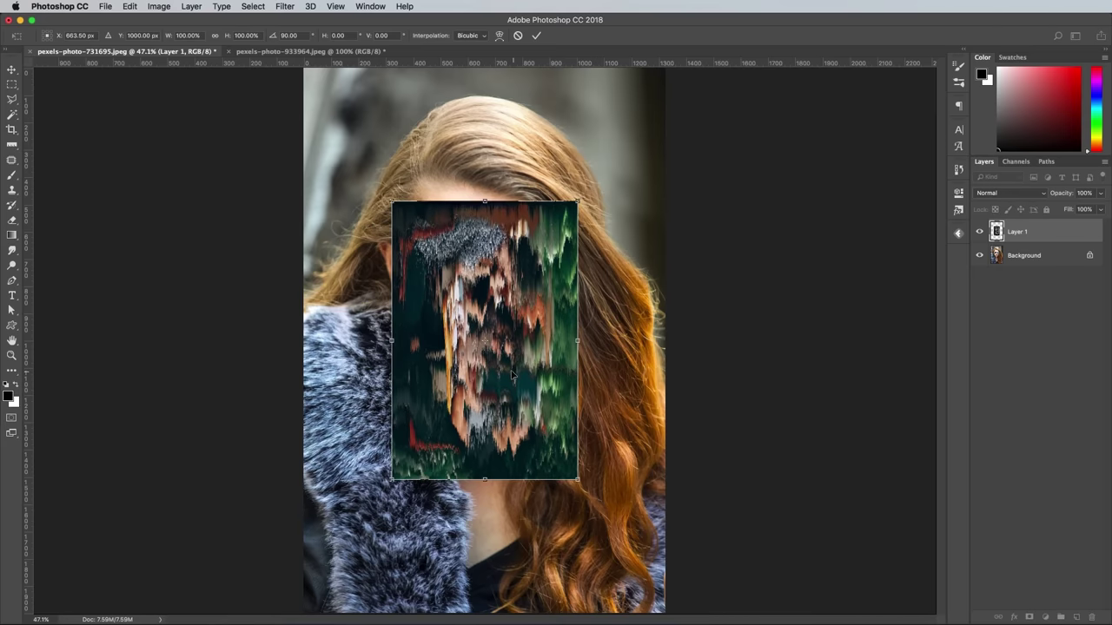
pyautogui.moveTo(513, 372)
pyautogui.mouseDown()
pyautogui.moveTo(512, 346)
pyautogui.moveTo(499, 403)
pyautogui.moveTo(497, 360)
pyautogui.mouseUp()
pyautogui.press('Return')
# - Add a layer mask to Layer 1 and hide the layer
pyautogui.press('c')
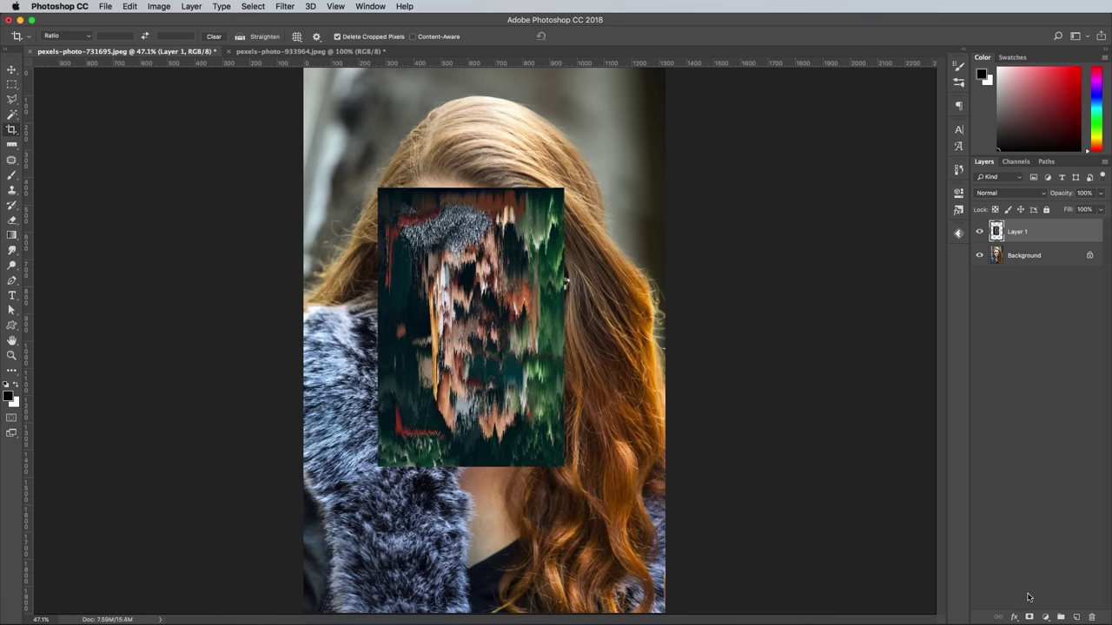
pyautogui.click(1029, 618)
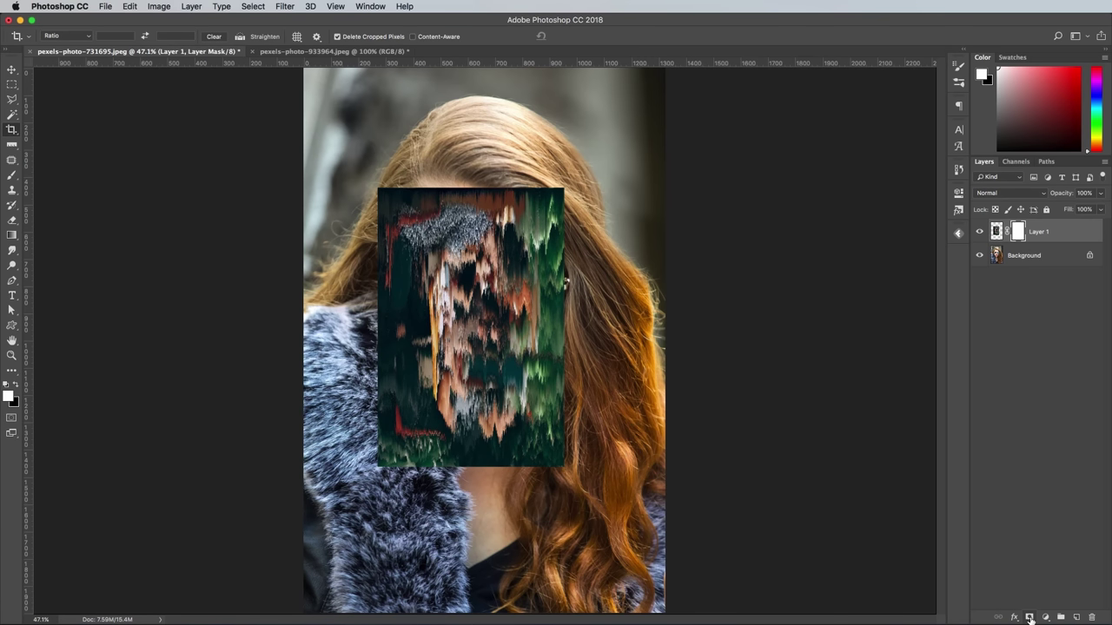
pyautogui.click(979, 233)
pyautogui.press('super+equal')
pyautogui.press('super+equal')
pyautogui.press('super+equal')
pyautogui.press('super+equal')
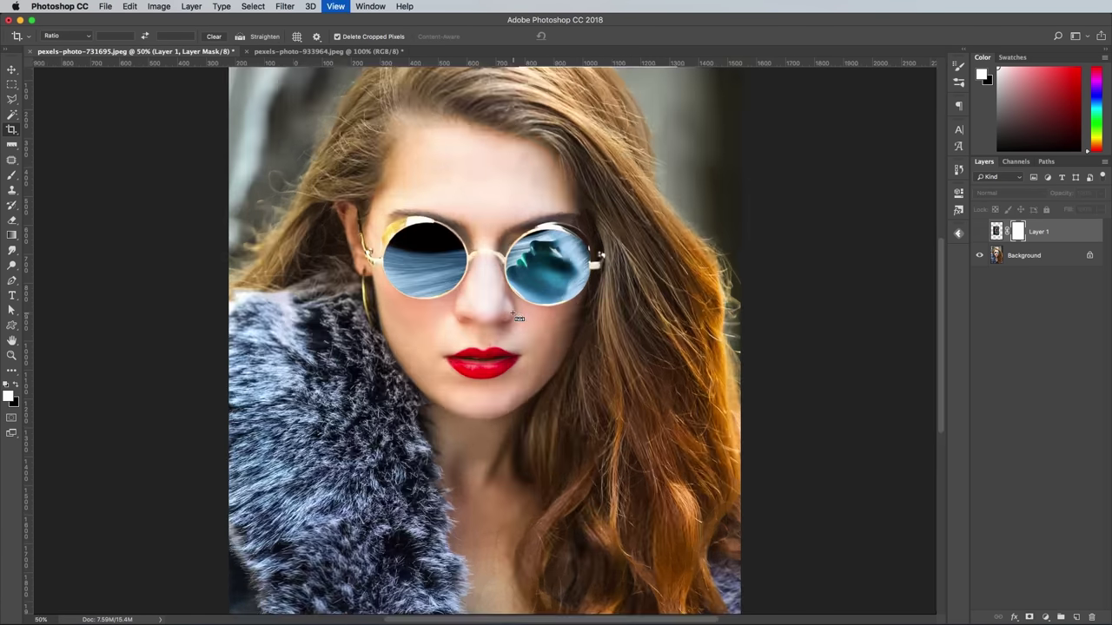
# - Mask Layer 1 so the glitch shows only inside an elliptical selection of the left lens
pyautogui.scroll(3, 515, 318)
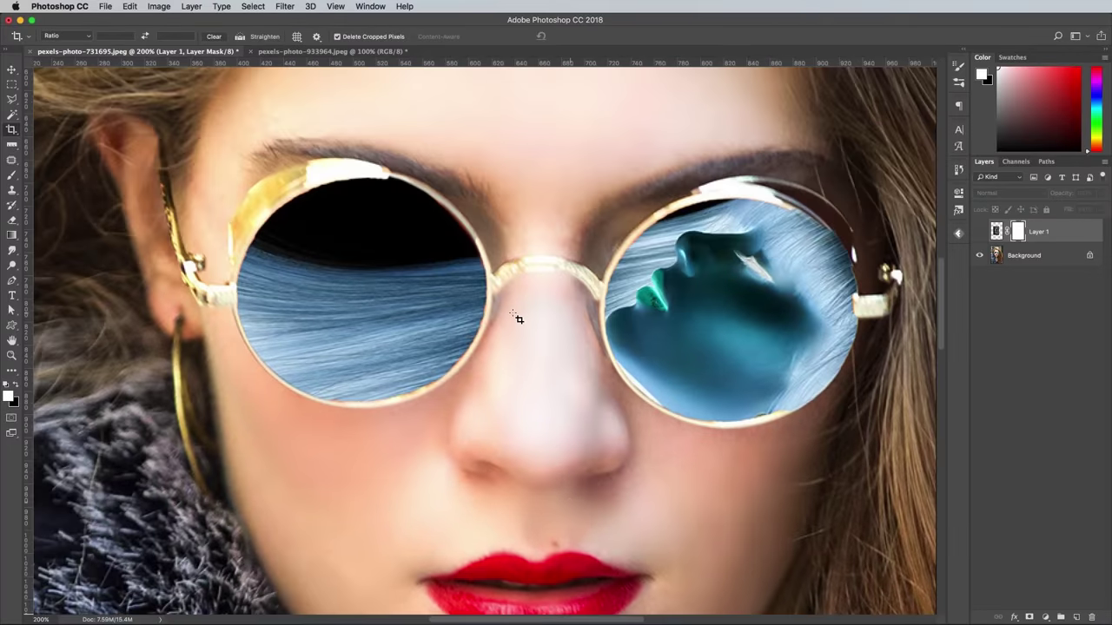
pyautogui.click(12, 85)
pyautogui.click(52, 90)
pyautogui.moveTo(230, 171); pyautogui.dragTo(489, 414)
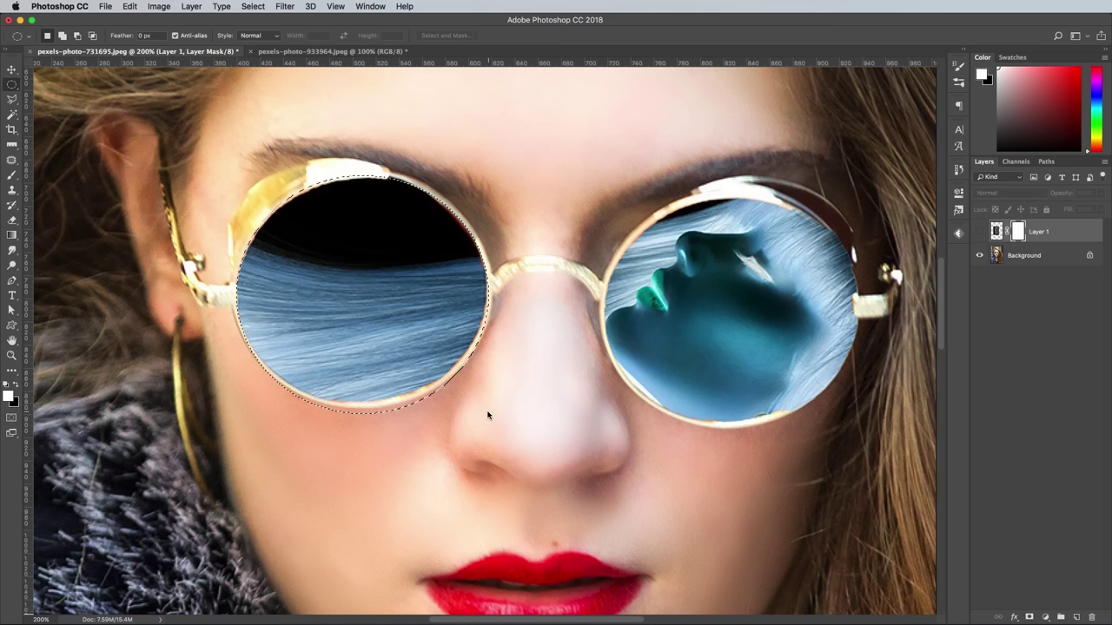
pyautogui.click(979, 232)
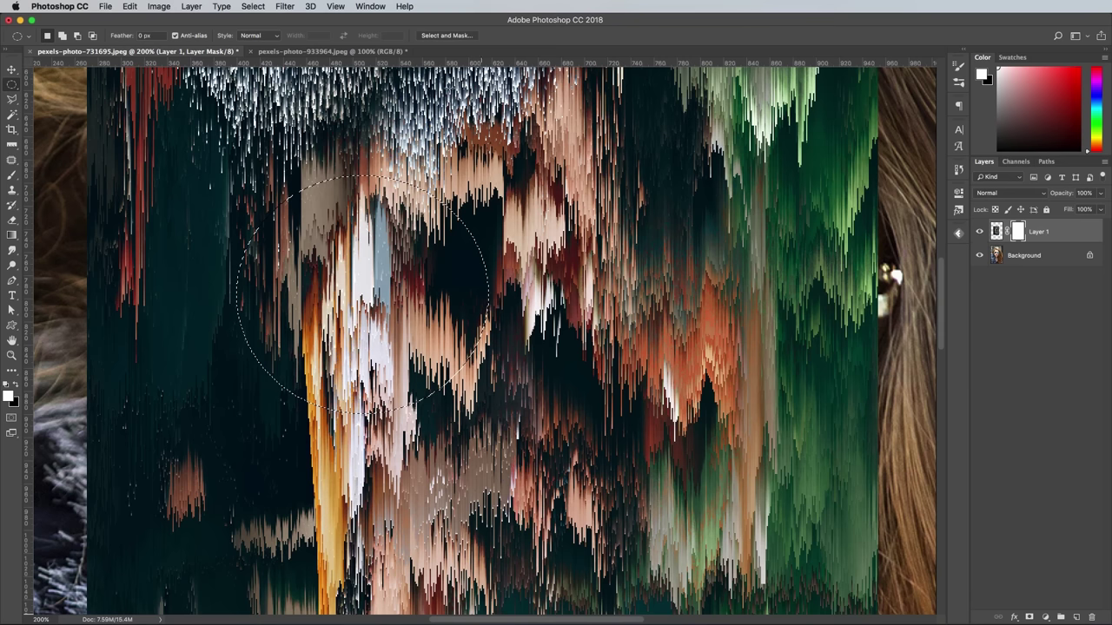
pyautogui.click(254, 7)
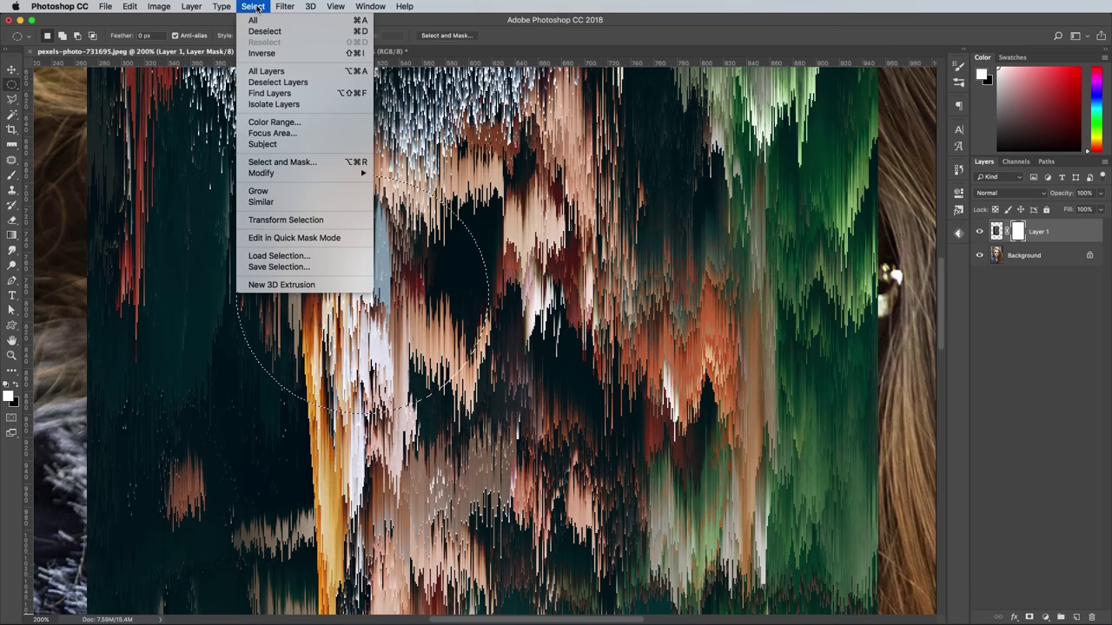
pyautogui.click(264, 54)
pyautogui.press('BackSpace')
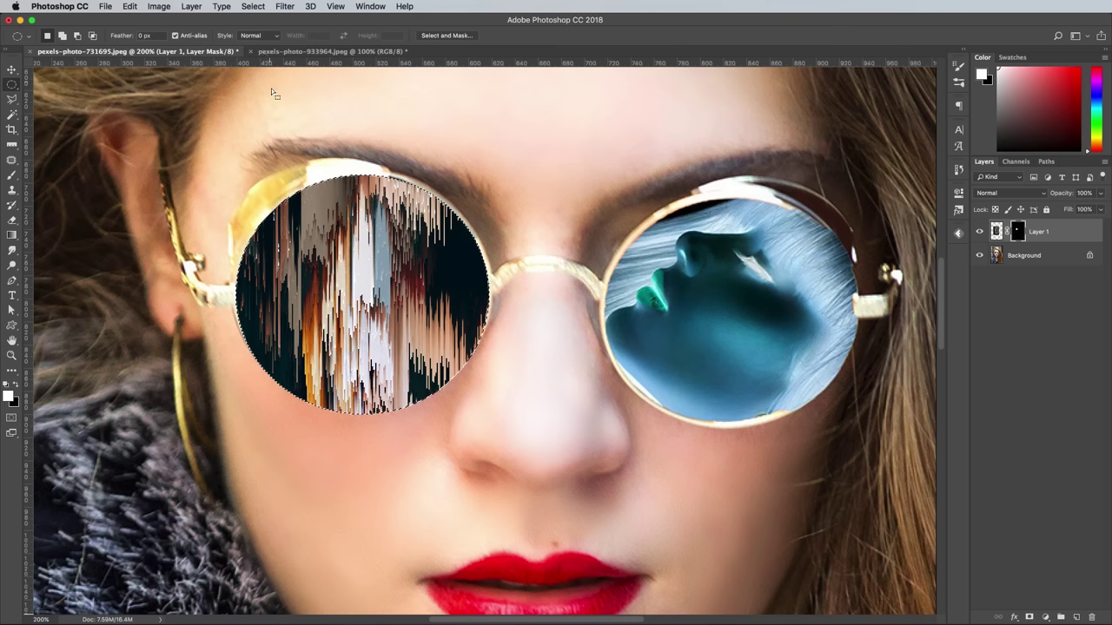
pyautogui.press('super+d')
# - Reveal the glitch inside the right lens by filling an elliptical selection in the mask
pyautogui.moveTo(640, 212); pyautogui.dragTo(858, 426)
pyautogui.hotkey('alt', 'BackSpace')
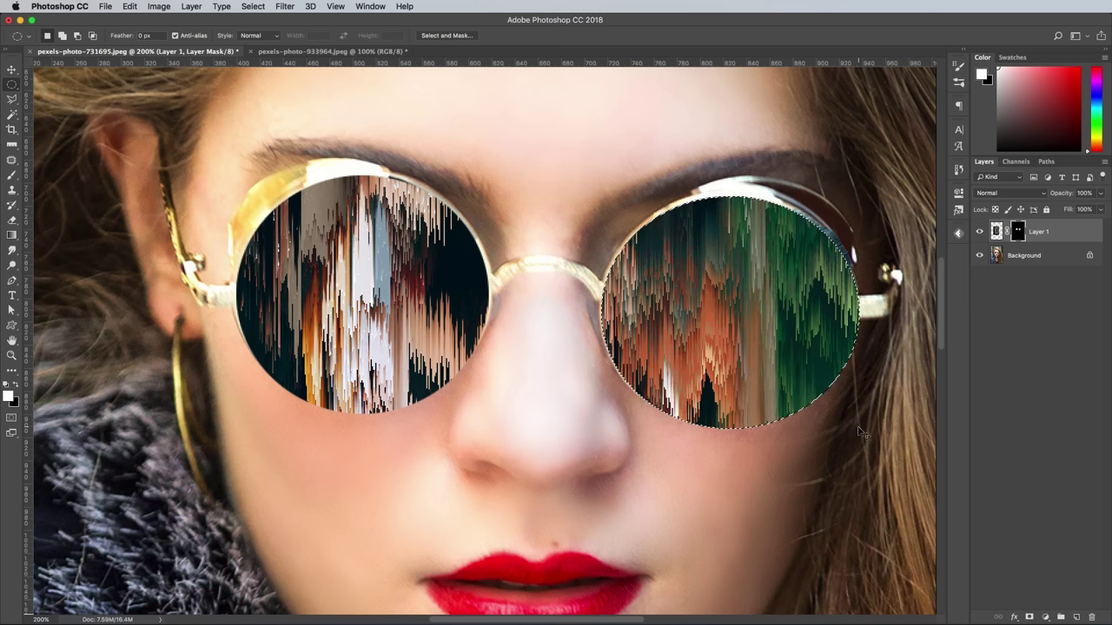
pyautogui.press('super+d')
# - Reveal a glitch strip in the mask from the left lens down past the canvas bottom
pyautogui.moveTo(12, 88); pyautogui.dragTo(12, 89)
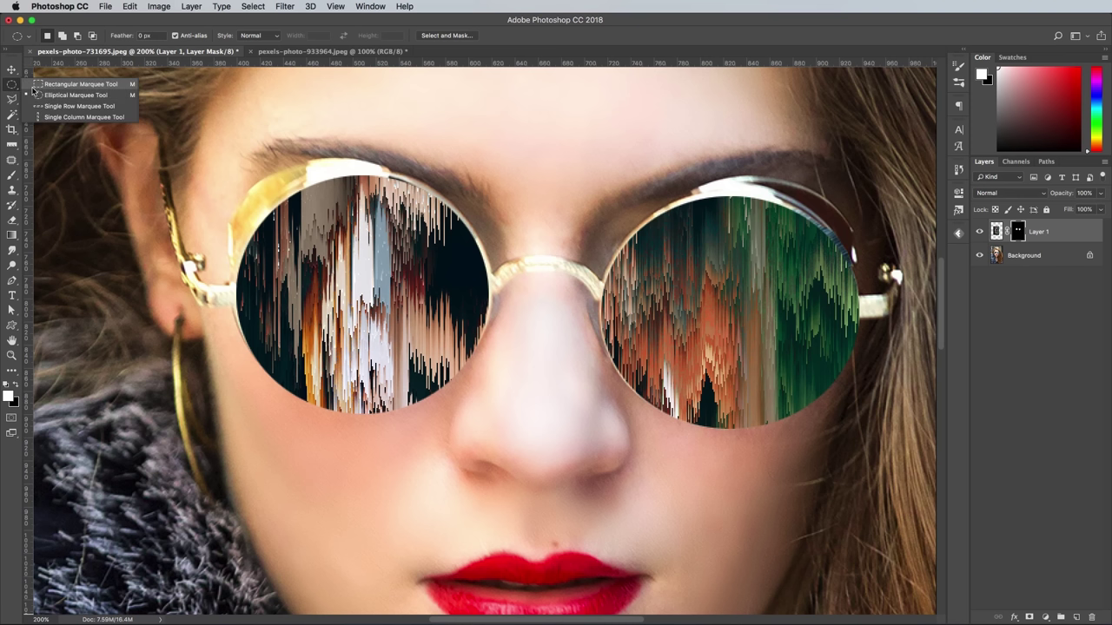
pyautogui.click(33, 85)
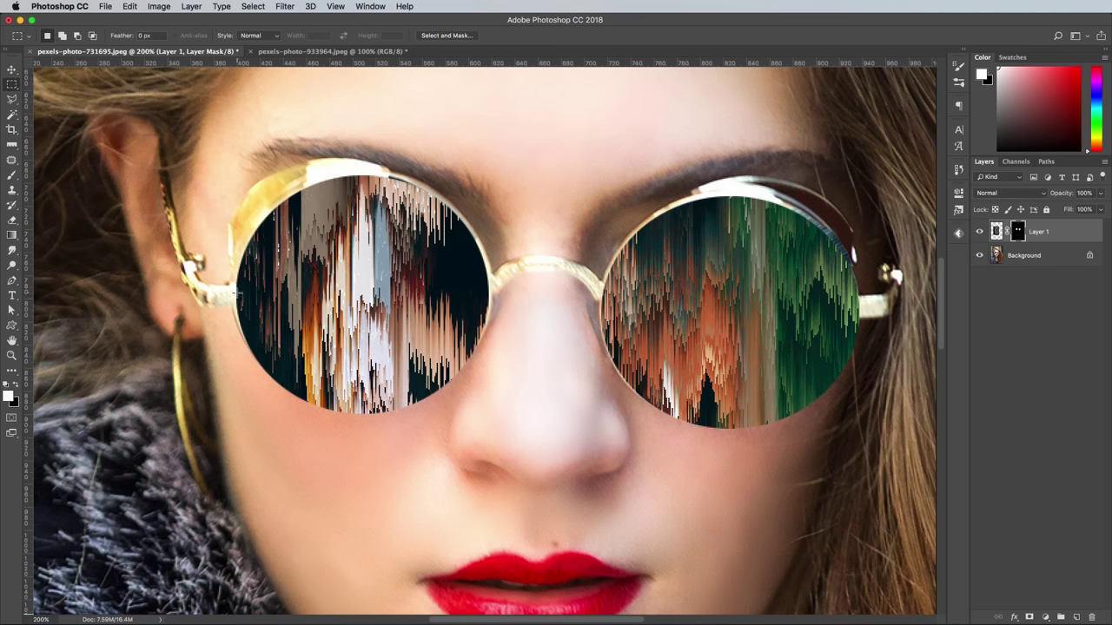
pyautogui.moveTo(238, 293); pyautogui.dragTo(489, 519)
pyautogui.rightClick(376, 420)
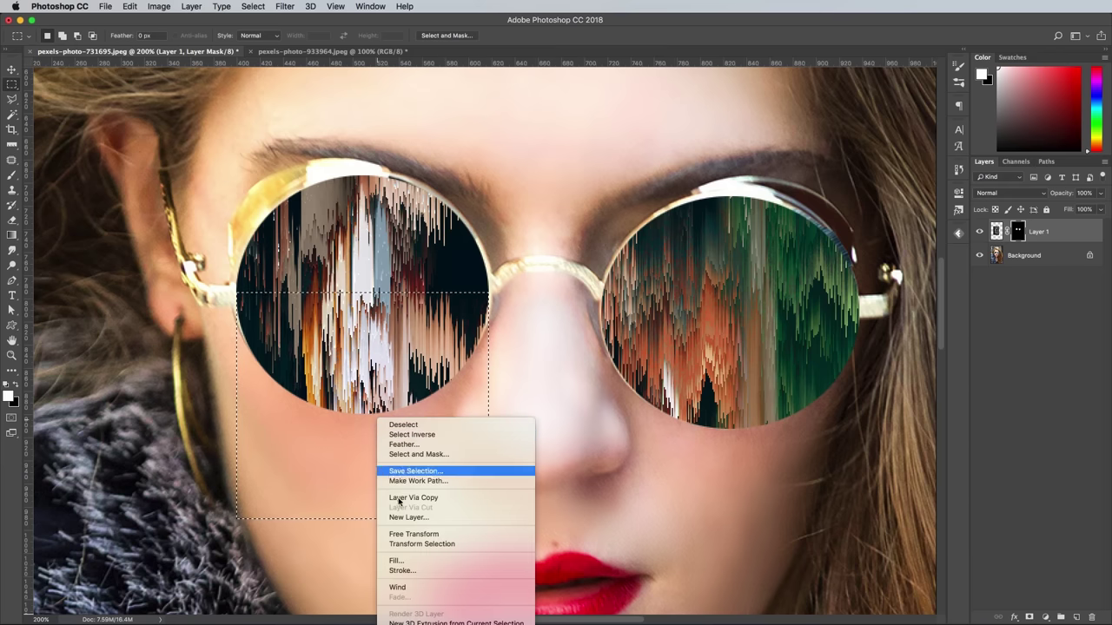
pyautogui.click(406, 546)
pyautogui.press('super+minus')
pyautogui.press('super+minus')
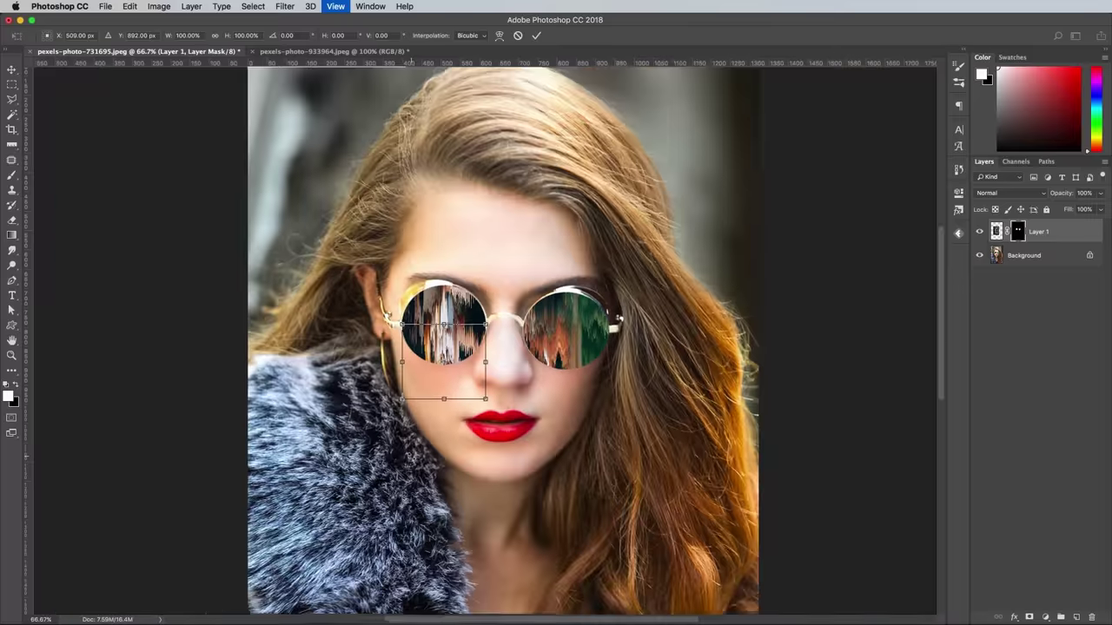
pyautogui.press('super+minus')
pyautogui.press('super+minus')
pyautogui.moveTo(454, 340); pyautogui.dragTo(466, 583)
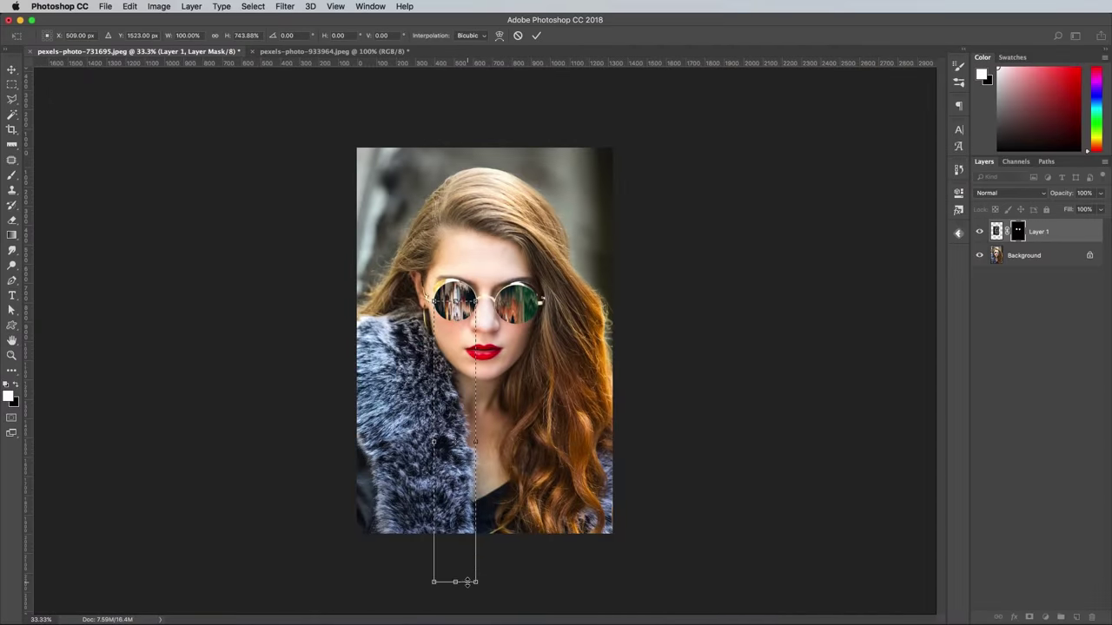
pyautogui.press('Return')
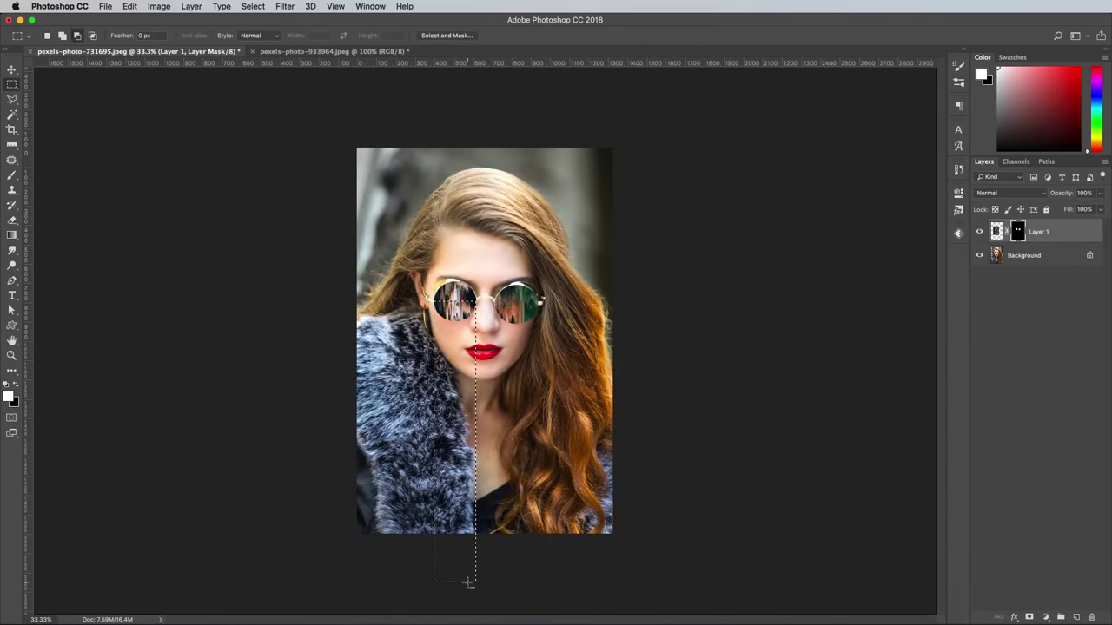
pyautogui.hotkey('alt', 'BackSpace')
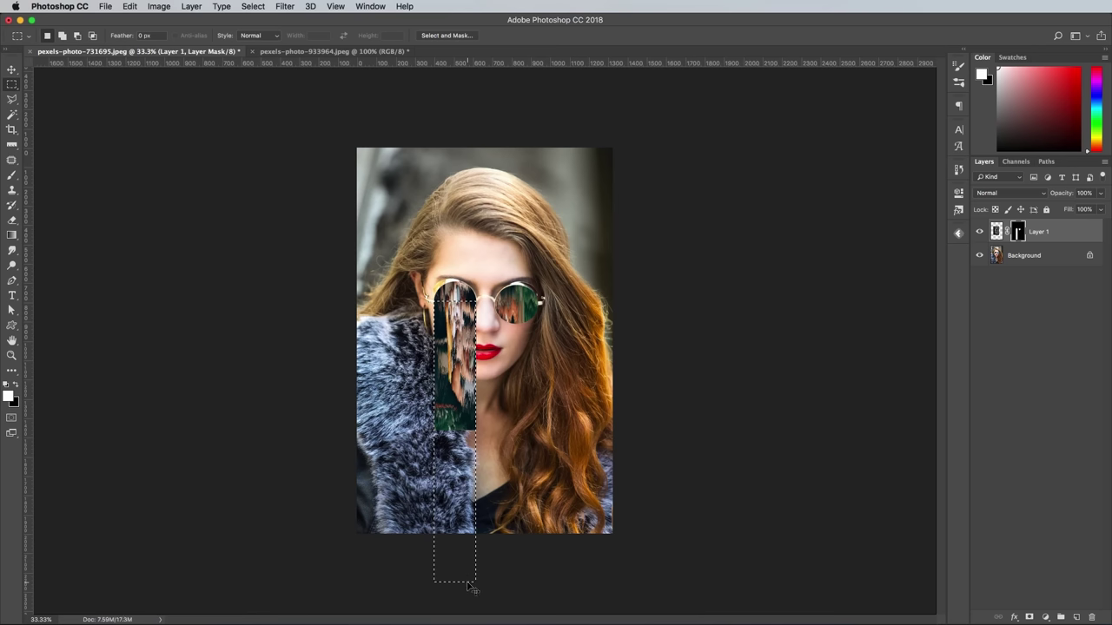
pyautogui.press('super+d')
# - Select a rectangle below the right lens and stretch it down to the canvas bottom
pyautogui.press('super+plus')
pyautogui.press('super+plus')
pyautogui.press('super+plus')
pyautogui.press('super+plus')
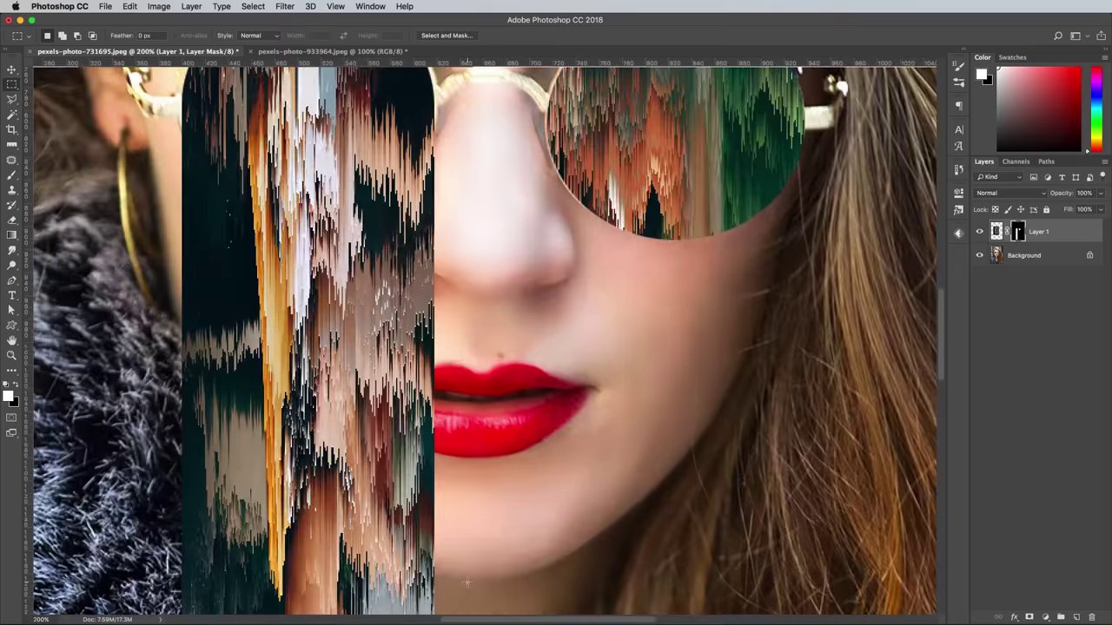
pyautogui.press('h')
pyautogui.moveTo(466, 582); pyautogui.dragTo(459, 370)
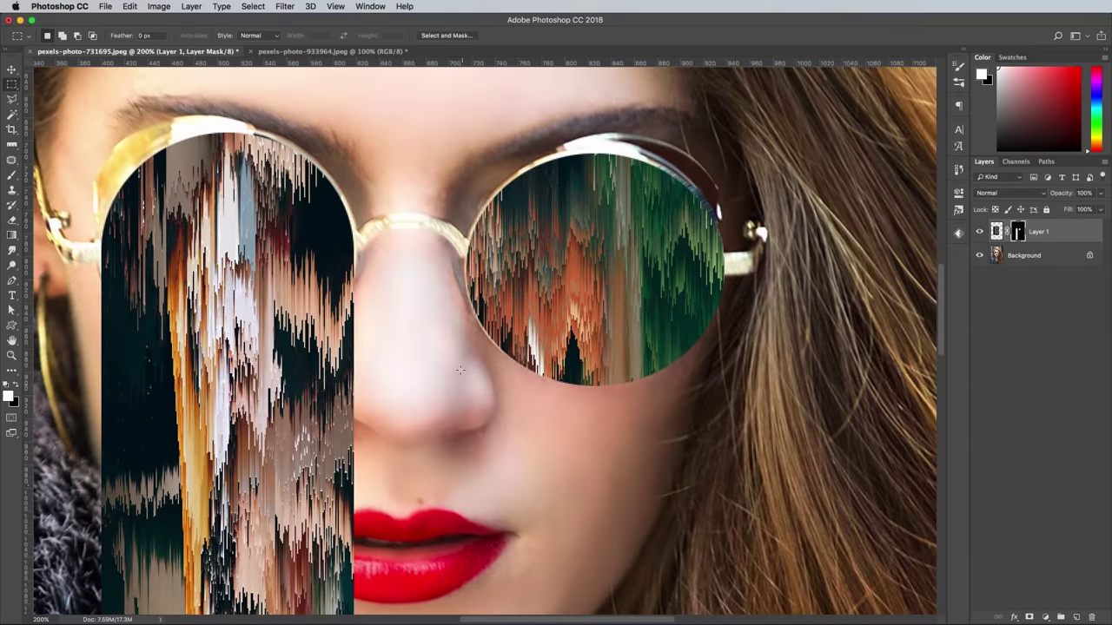
pyautogui.moveTo(465, 269); pyautogui.dragTo(723, 554)
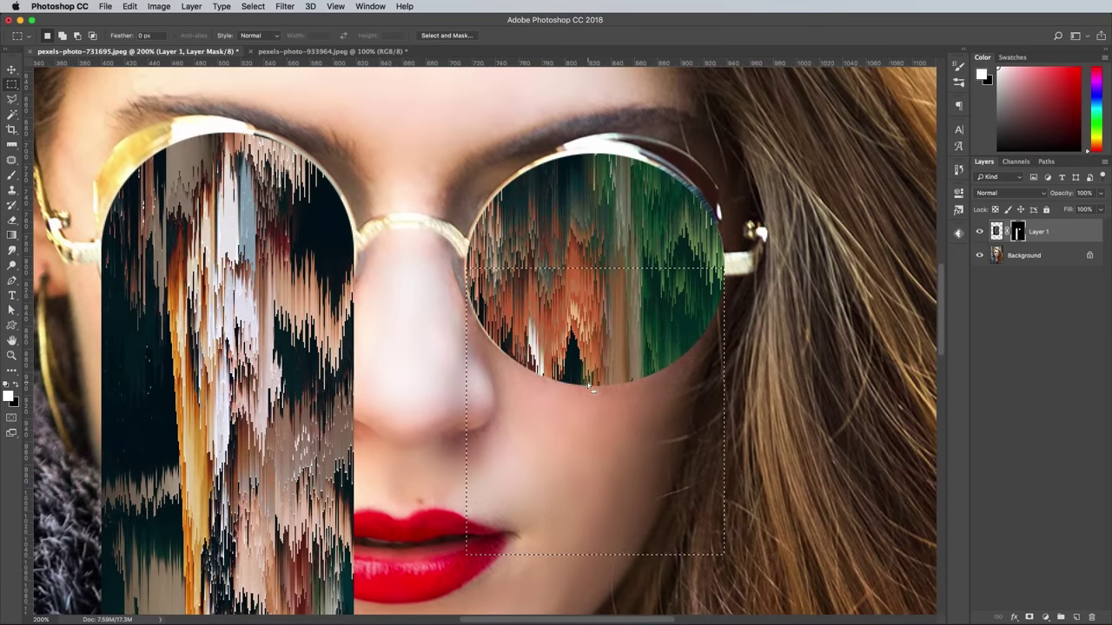
pyautogui.rightClick(589, 380)
pyautogui.click(632, 506)
pyautogui.press('super+minus')
pyautogui.press('super+minus')
pyautogui.press('super+minus')
pyautogui.moveTo(544, 392); pyautogui.dragTo(545, 531)
pyautogui.press('Return')
pyautogui.press('super+plus')
pyautogui.press('super+plus')
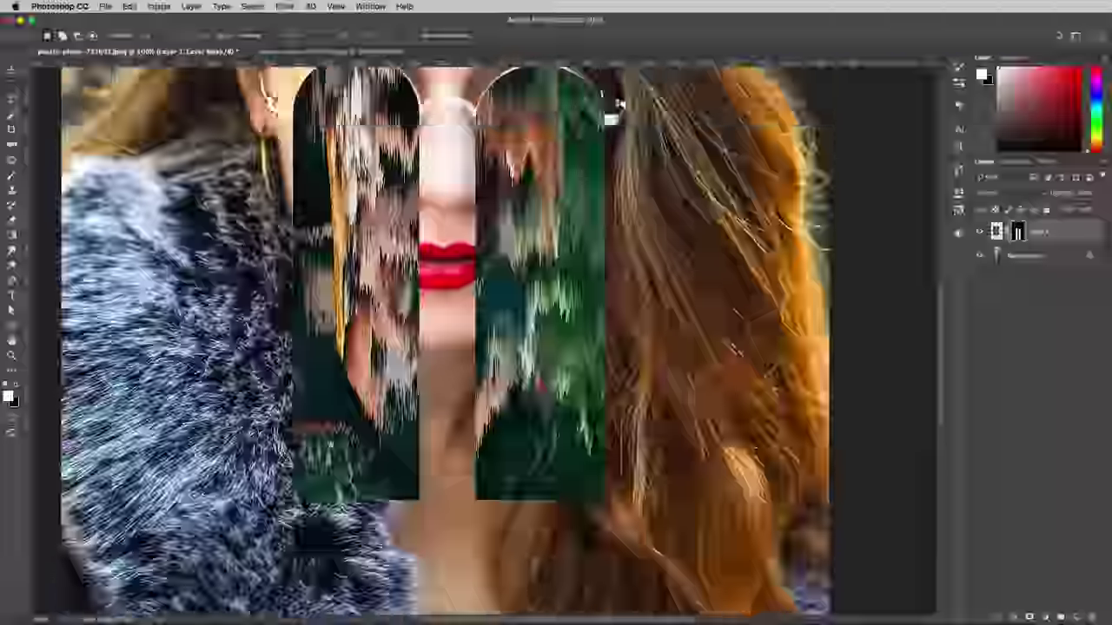
# - Stretch Layer 1's pixels vertically to about 160% so the streaks reach the canvas bottom
pyautogui.scroll(-2, 544, 535)
pyautogui.hscroll(-2, 544, 535)
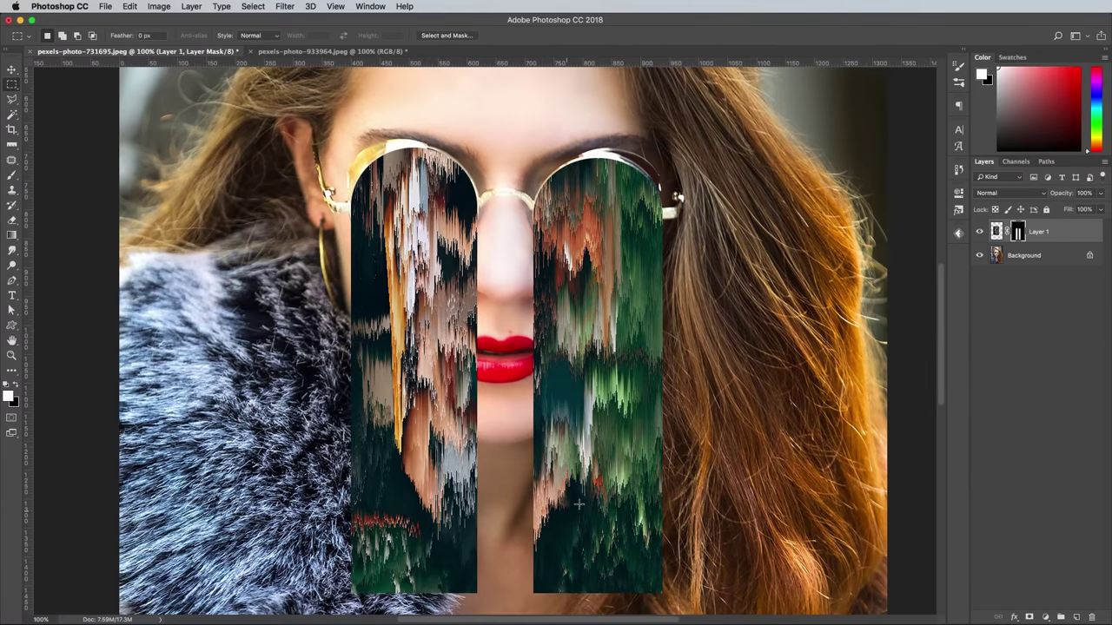
pyautogui.click(996, 232)
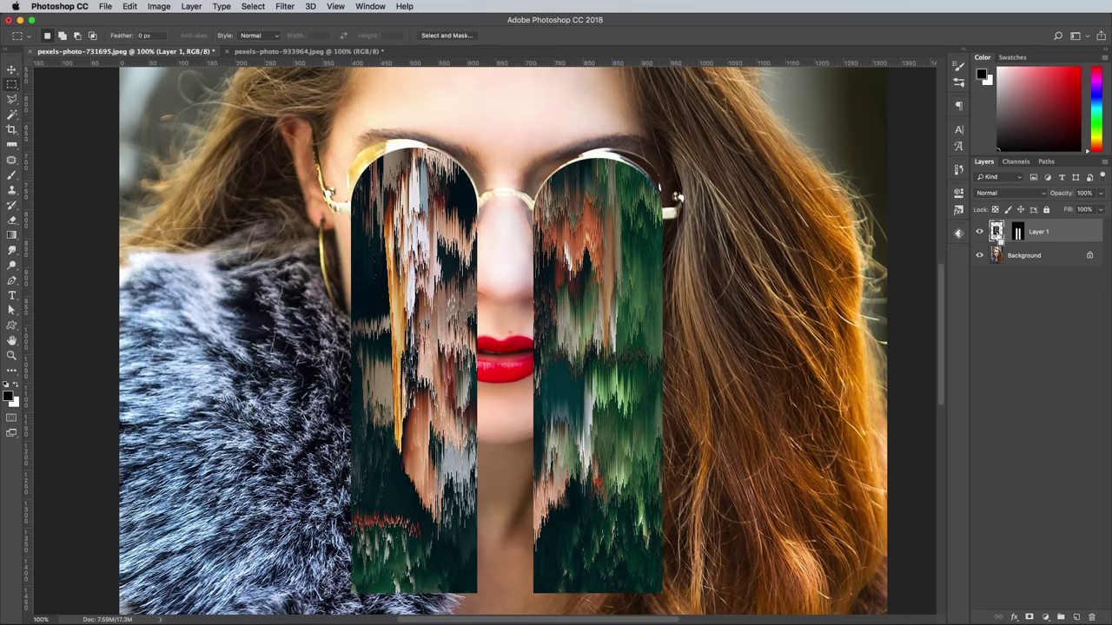
pyautogui.hotkey('ctrl', 't')
pyautogui.hotkey('ctrl', '-')
pyautogui.hotkey('ctrl', '-')
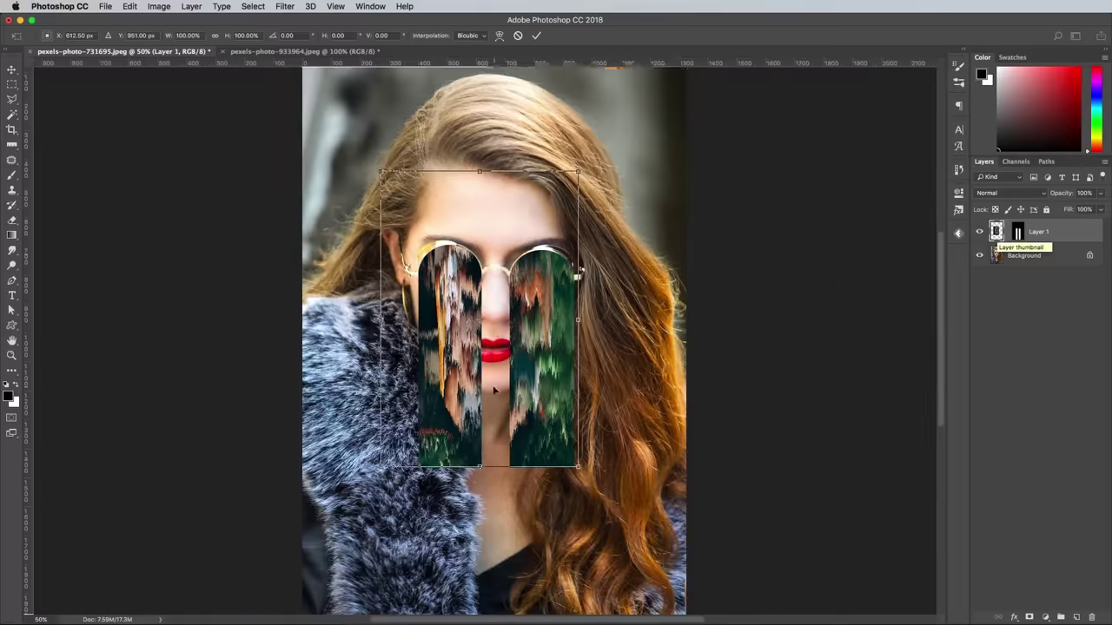
pyautogui.moveTo(479, 467); pyautogui.dragTo(498, 611)
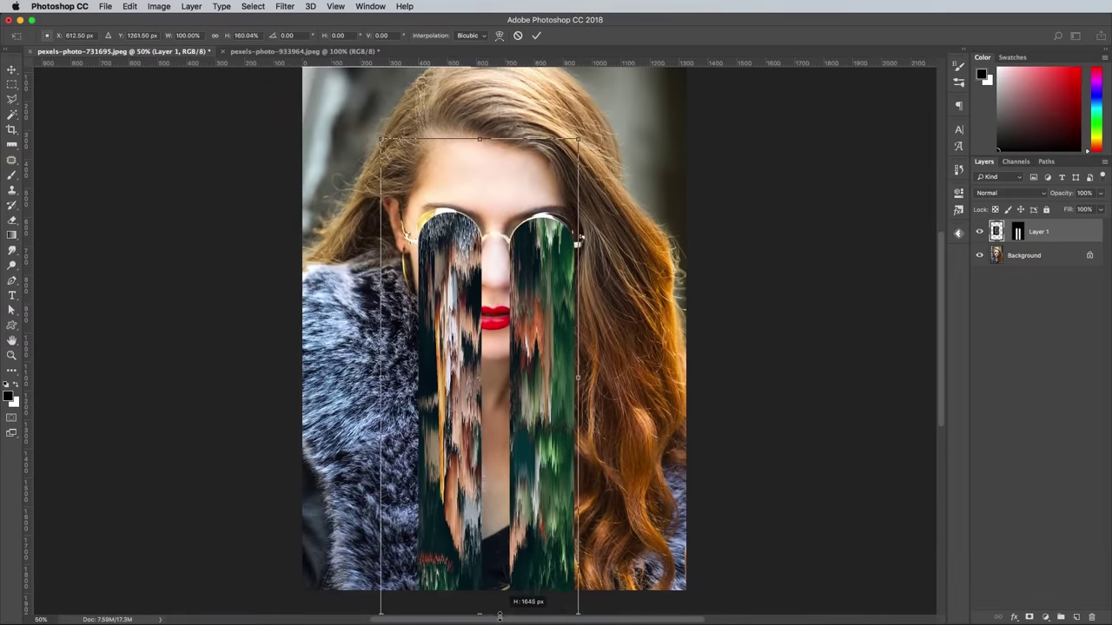
pyautogui.moveTo(500, 615)
pyautogui.mouseDown()
pyautogui.moveTo(497, 588)
pyautogui.moveTo(497, 606)
pyautogui.mouseUp()
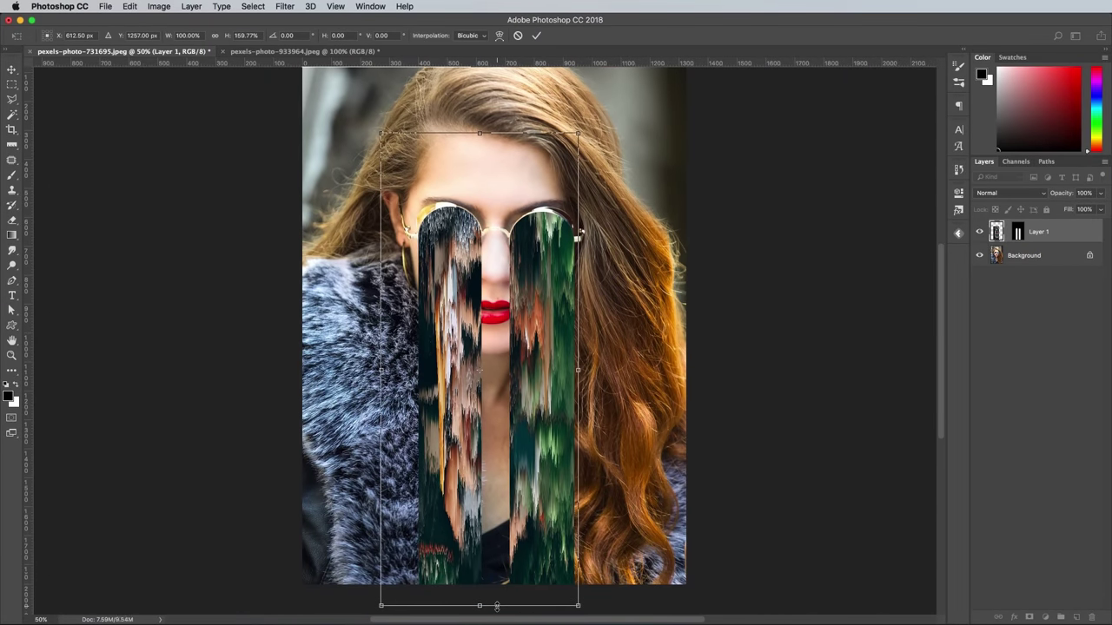
pyautogui.press('Return')
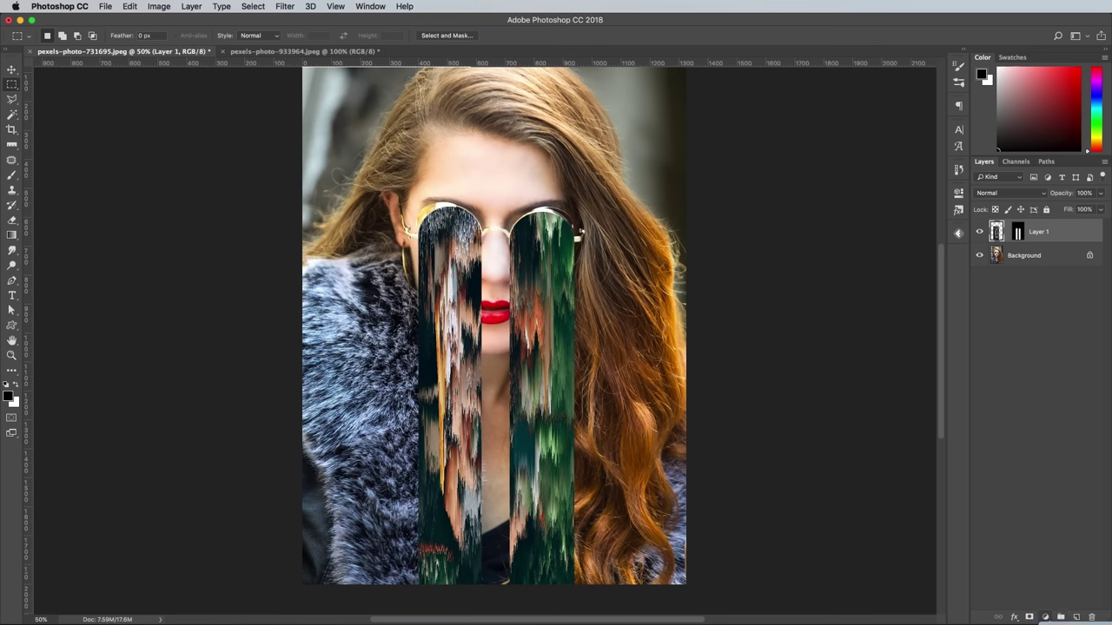
# - Add a Hue/Saturation adjustment clipped to Layer 1 with Hue set to -180
pyautogui.click(1045, 618)
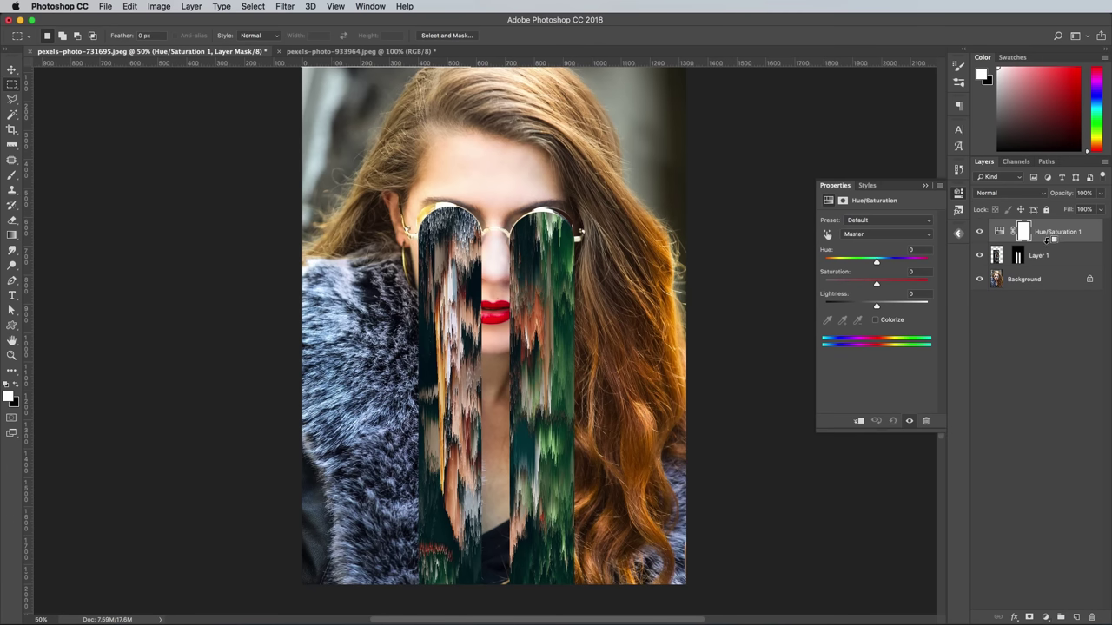
pyautogui.press('super+alt+g')
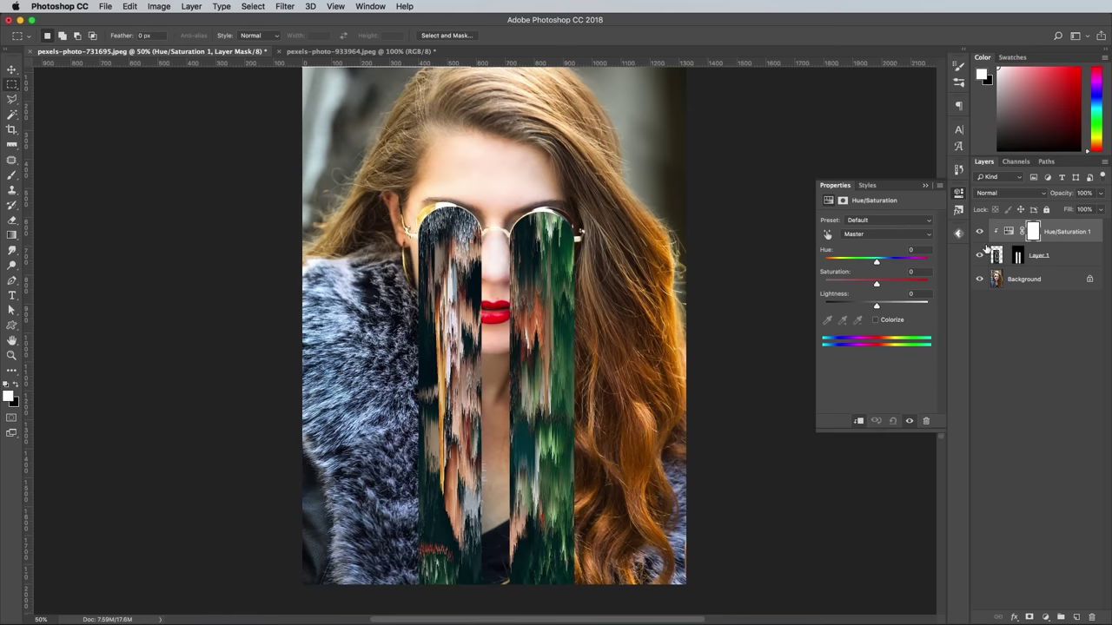
pyautogui.moveTo(877, 263); pyautogui.dragTo(807, 263)
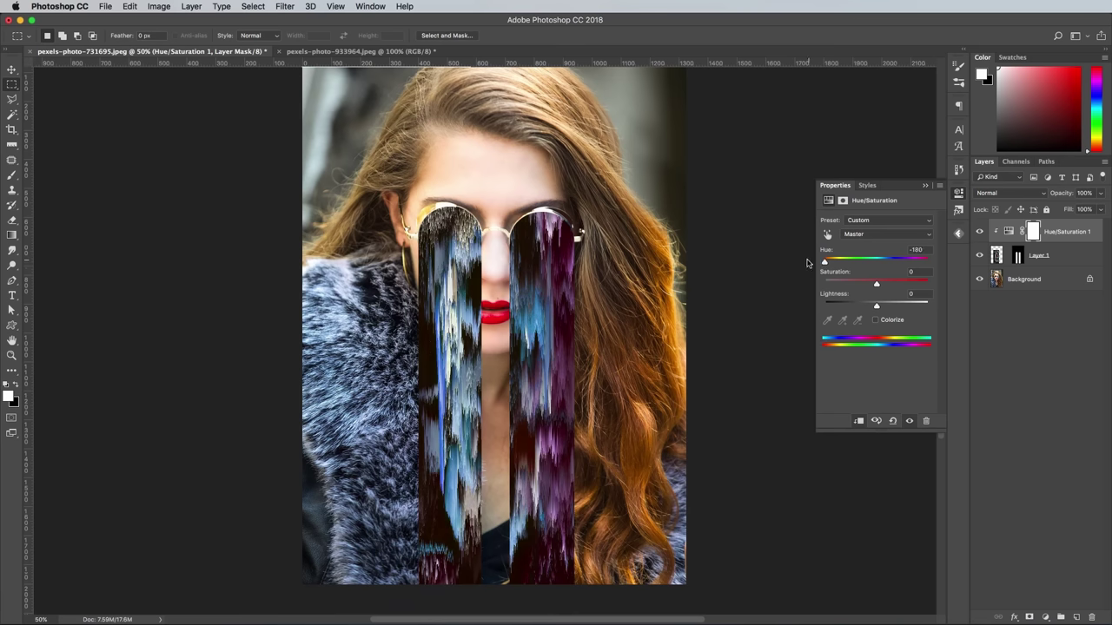
# - Add a Gradient Map 1 adjustment using the SG Duotone 09 purple-cyan gradient, blended in Lighten mode
pyautogui.click(1045, 617)
pyautogui.click(1077, 617)
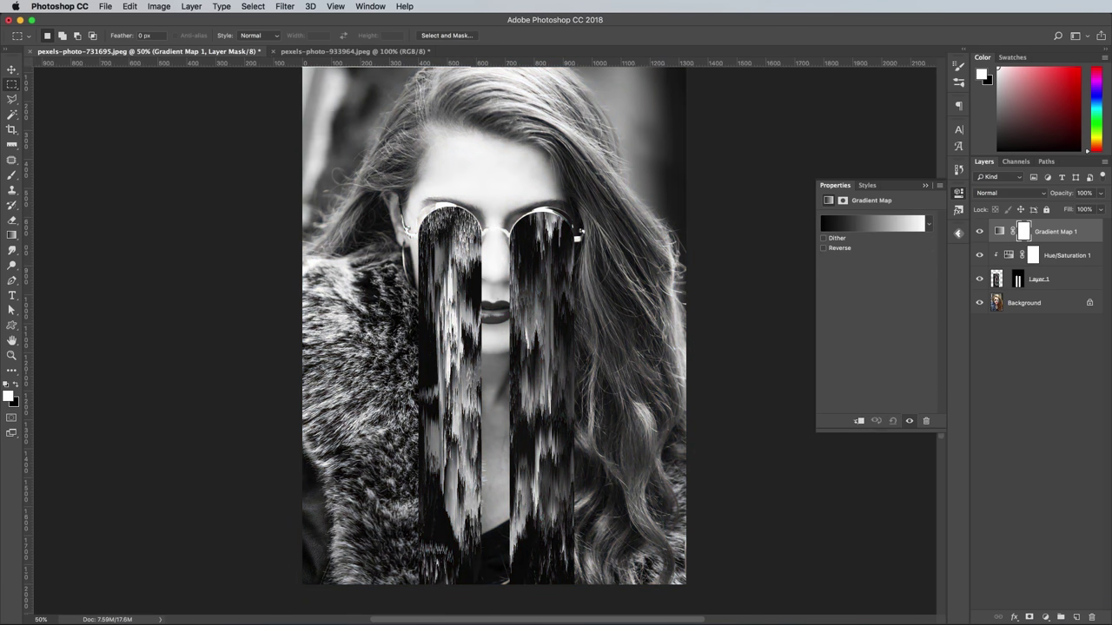
pyautogui.click(877, 222)
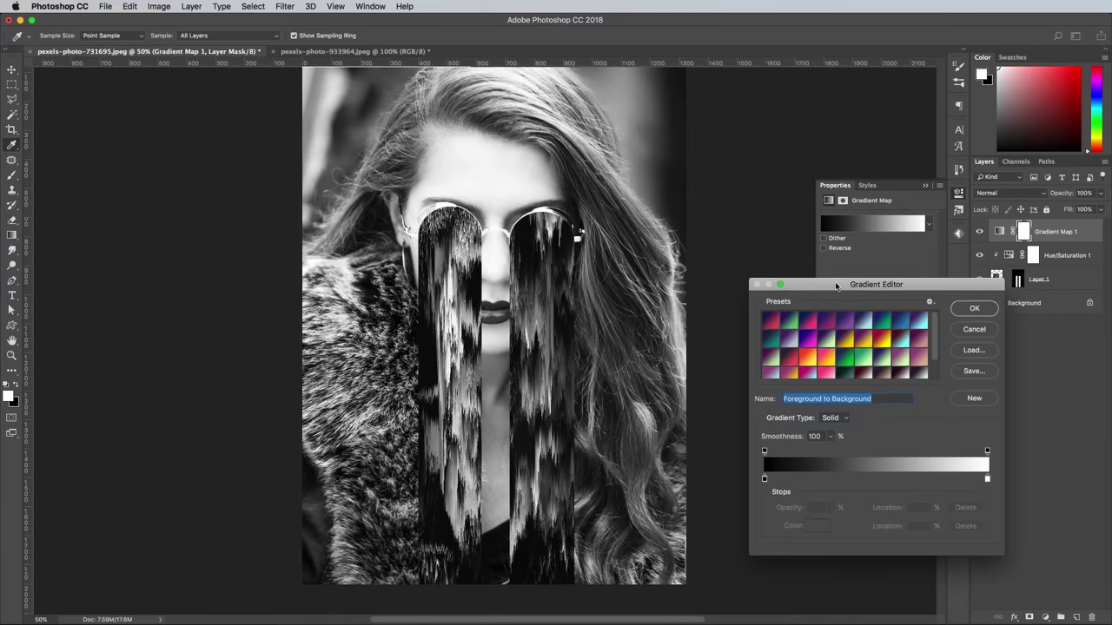
pyautogui.click(865, 317)
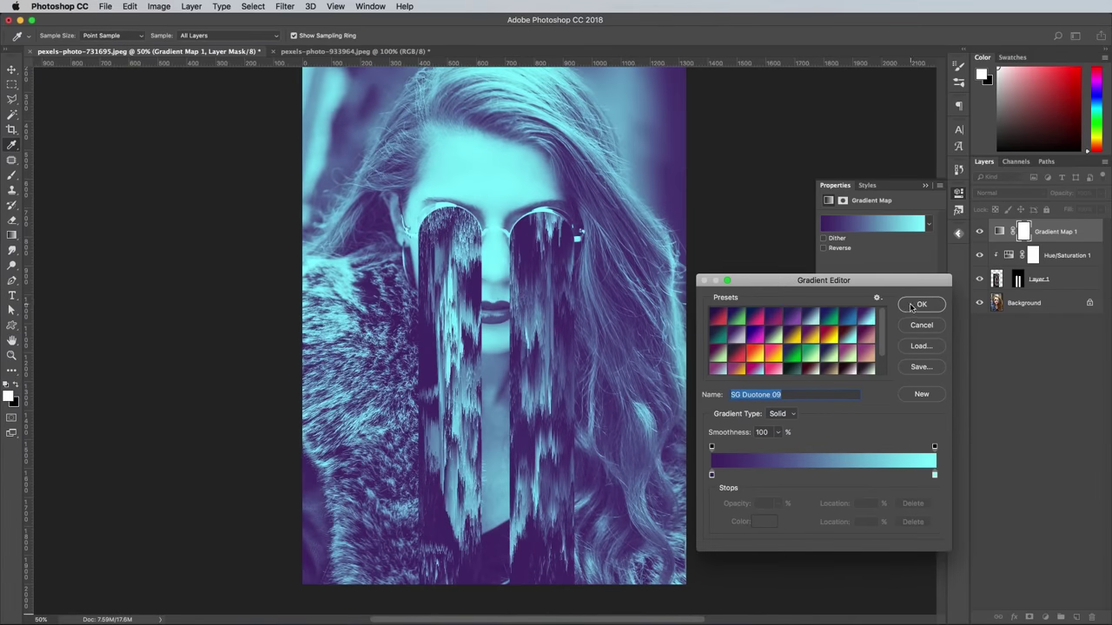
pyautogui.click(921, 304)
pyautogui.click(1004, 196)
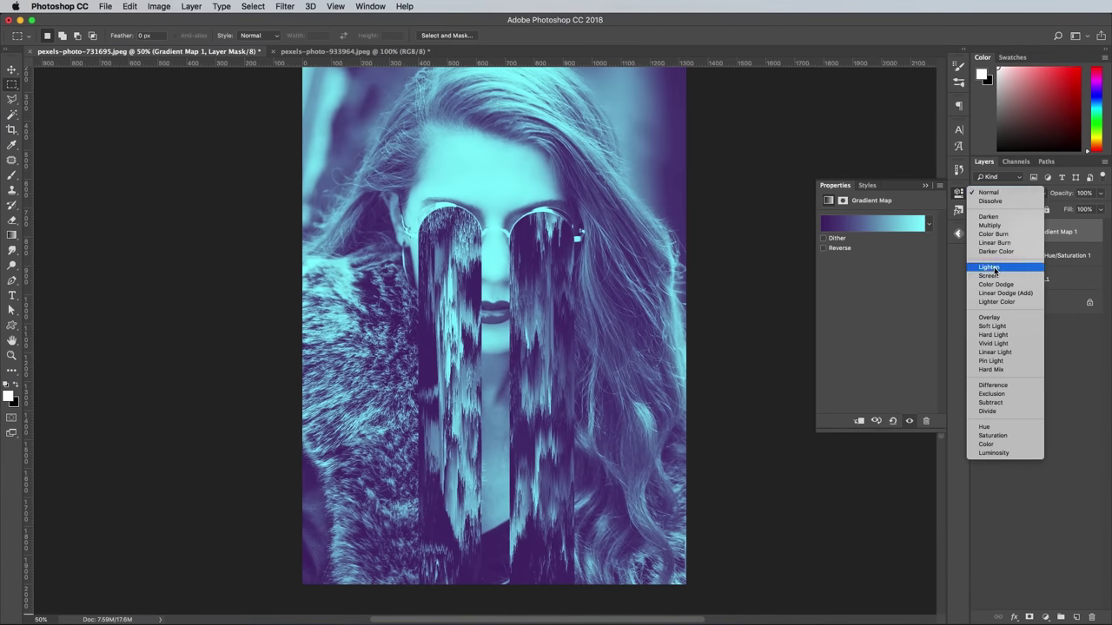
pyautogui.click(990, 266)
# - Lower the Gradient Map 1 layer's opacity to 50%
pyautogui.click(1084, 193)
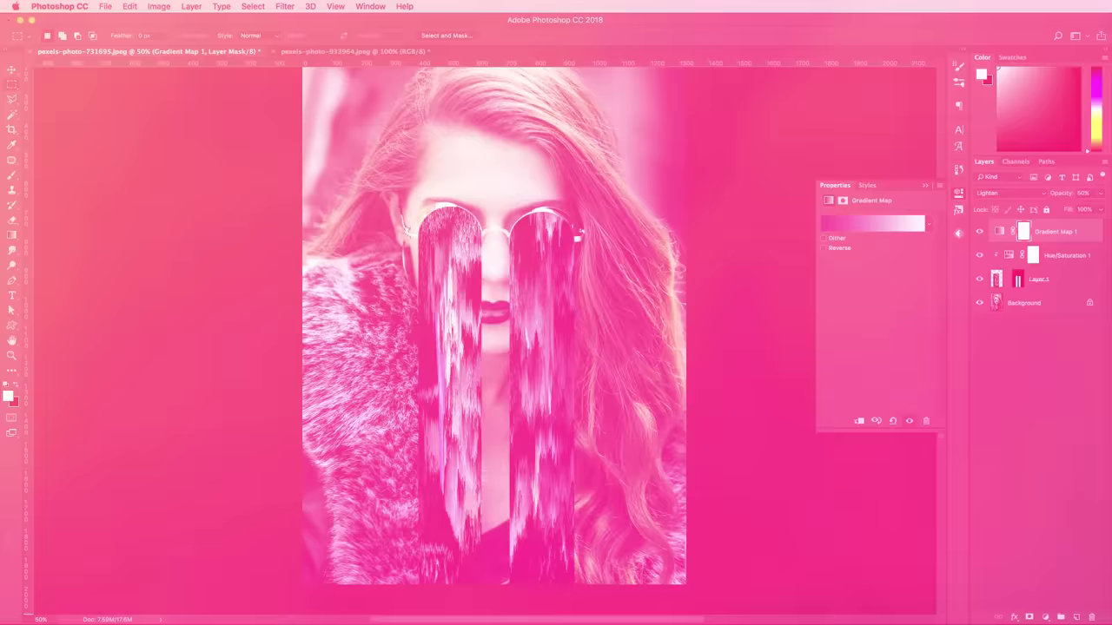